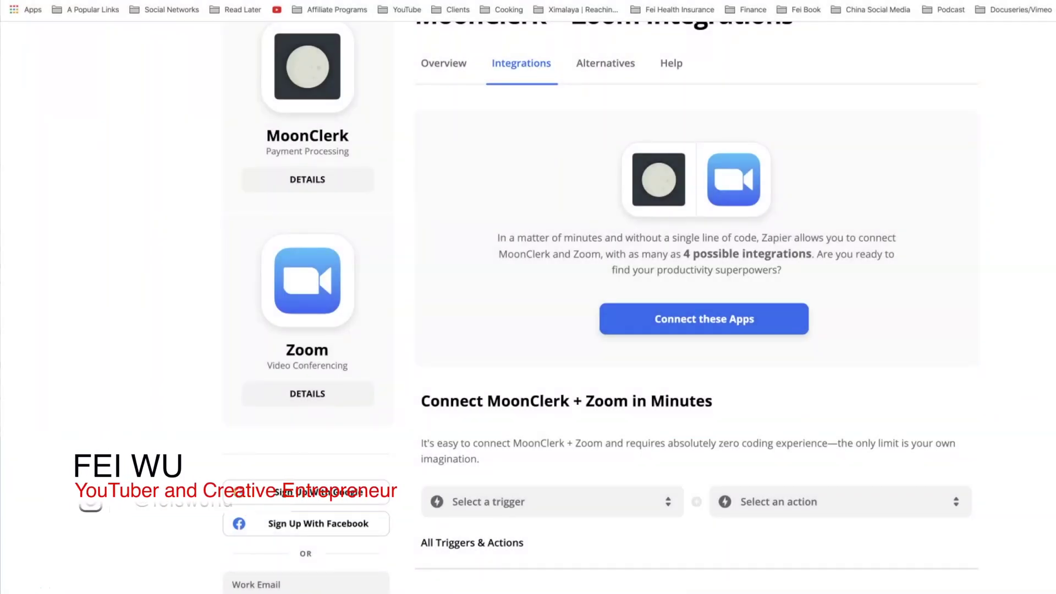
# - From the MoonClerk + Zoom integrations page, reach the Connect MoonClerk + Zoom sign-up page
pyautogui.scroll(1, 304, 130)
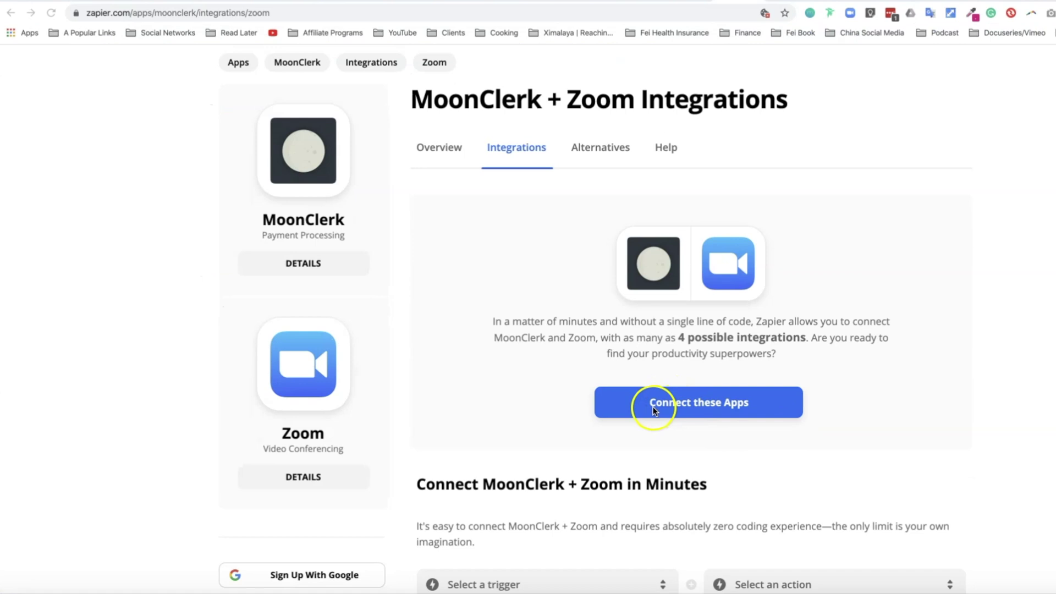
pyautogui.click(340, 44)
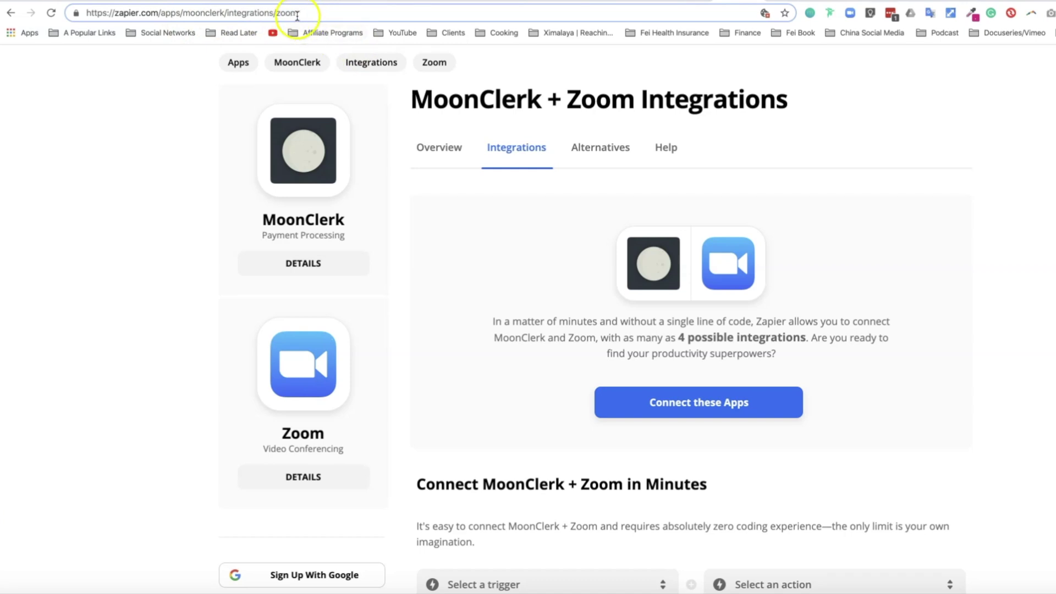
pyautogui.click(486, 149)
pyautogui.click(648, 283)
pyautogui.click(919, 354)
pyautogui.click(818, 388)
pyautogui.scroll(-1, 938, 445)
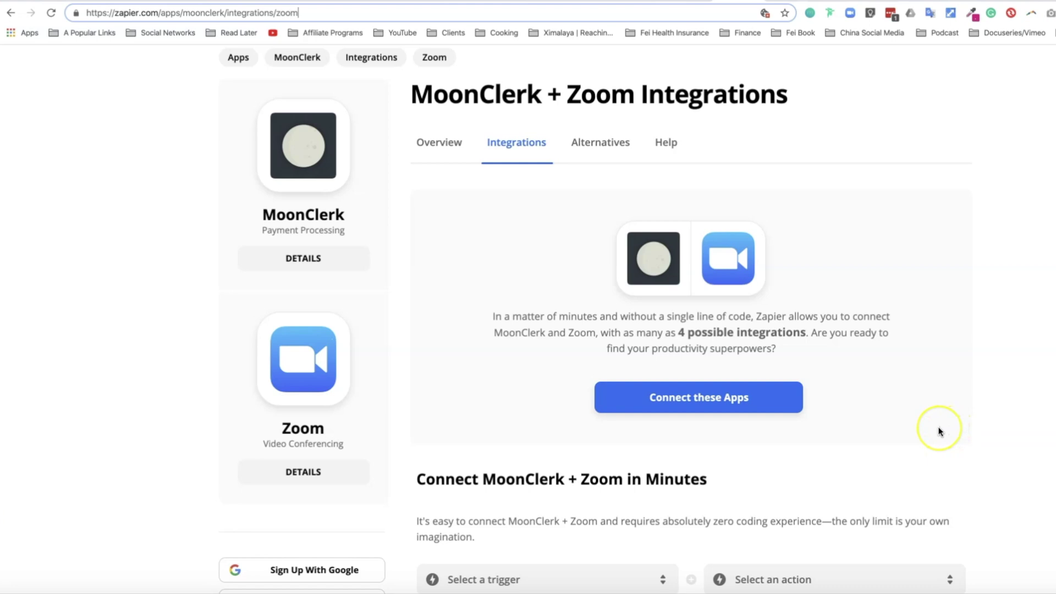
pyautogui.click(707, 401)
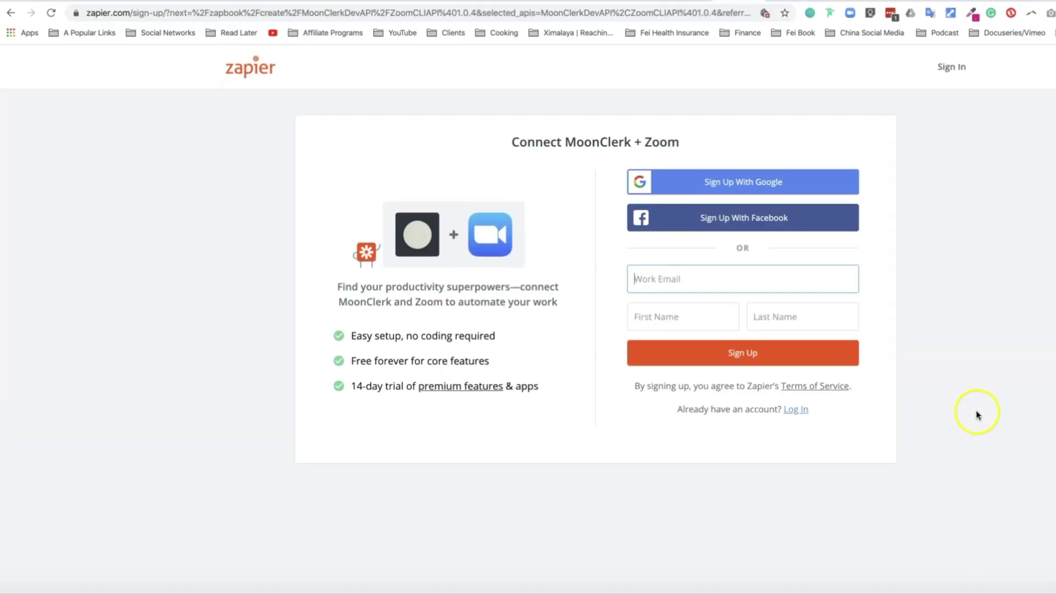
# - Sign up with Facebook to open a zap with a MoonClerk trigger and Zoom action
pyautogui.click(673, 275)
pyautogui.click(789, 220)
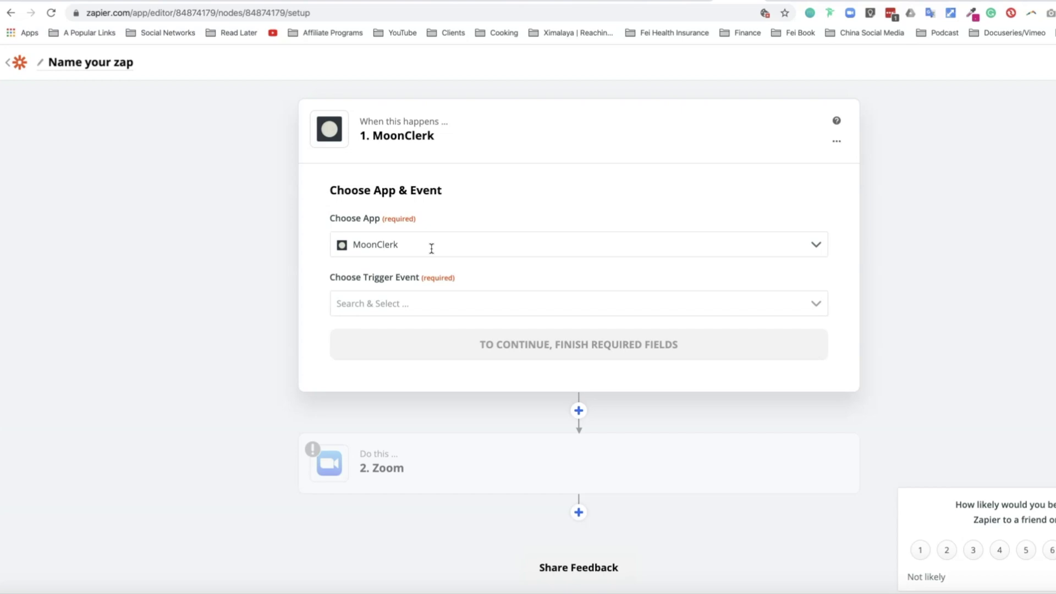
# - Keep MoonClerk as the trigger app and set its event to New Recurring Plan
pyautogui.click(431, 246)
pyautogui.click(431, 245)
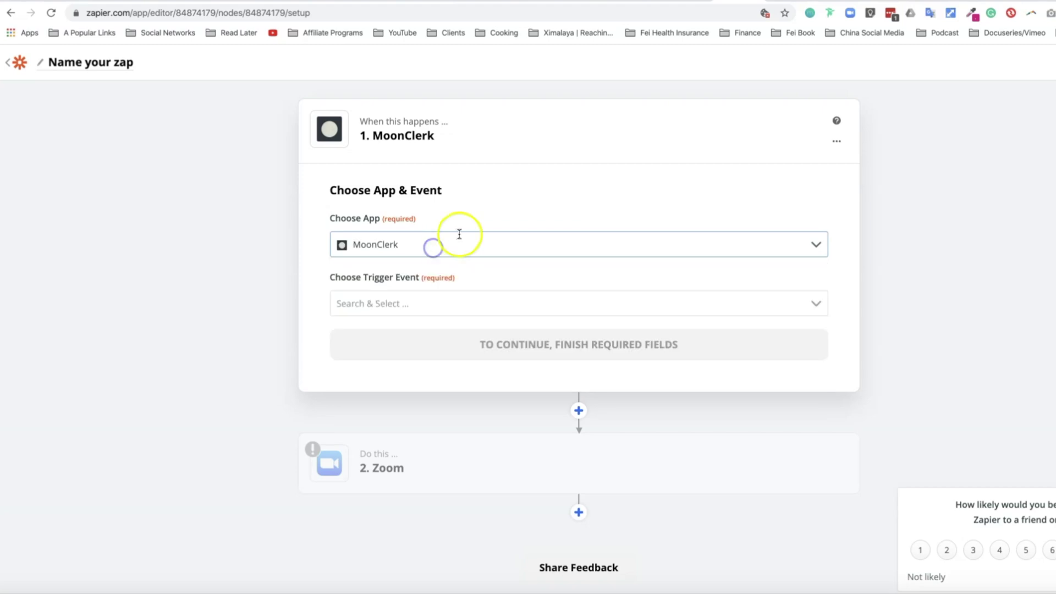
pyautogui.click(381, 304)
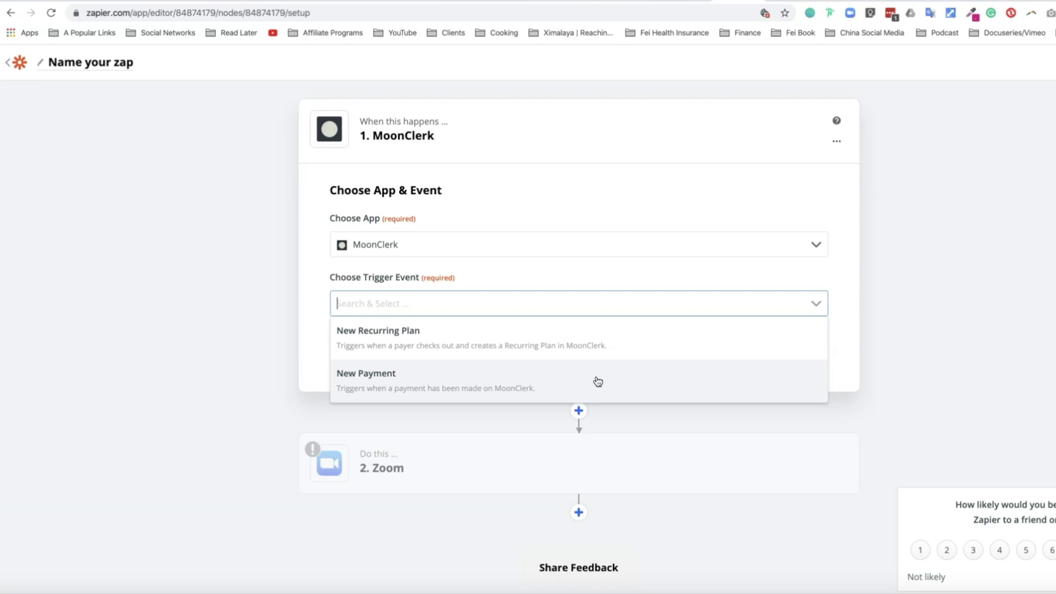
pyautogui.click(625, 351)
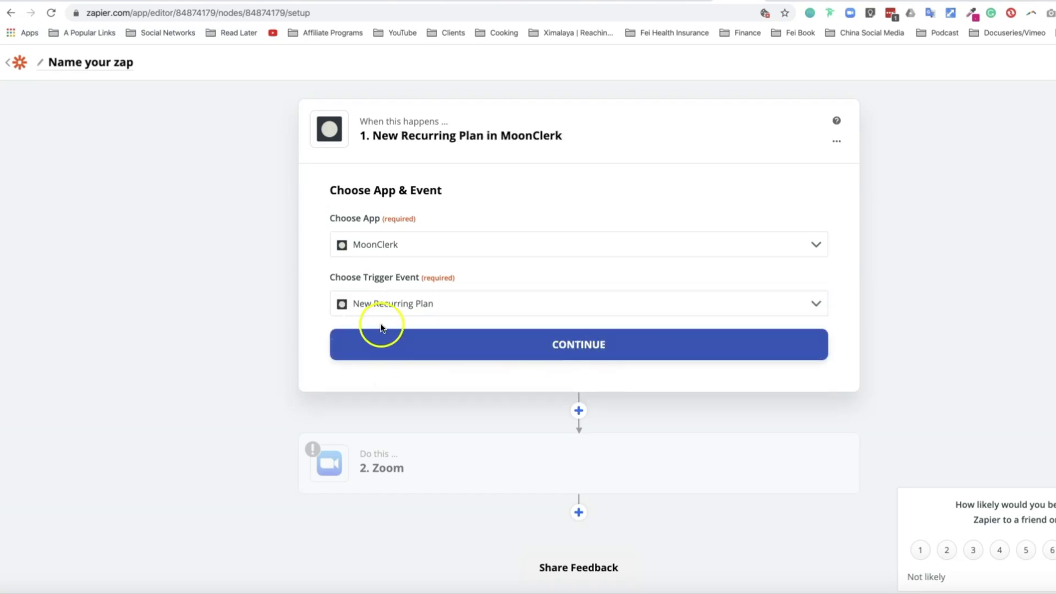
pyautogui.click(498, 344)
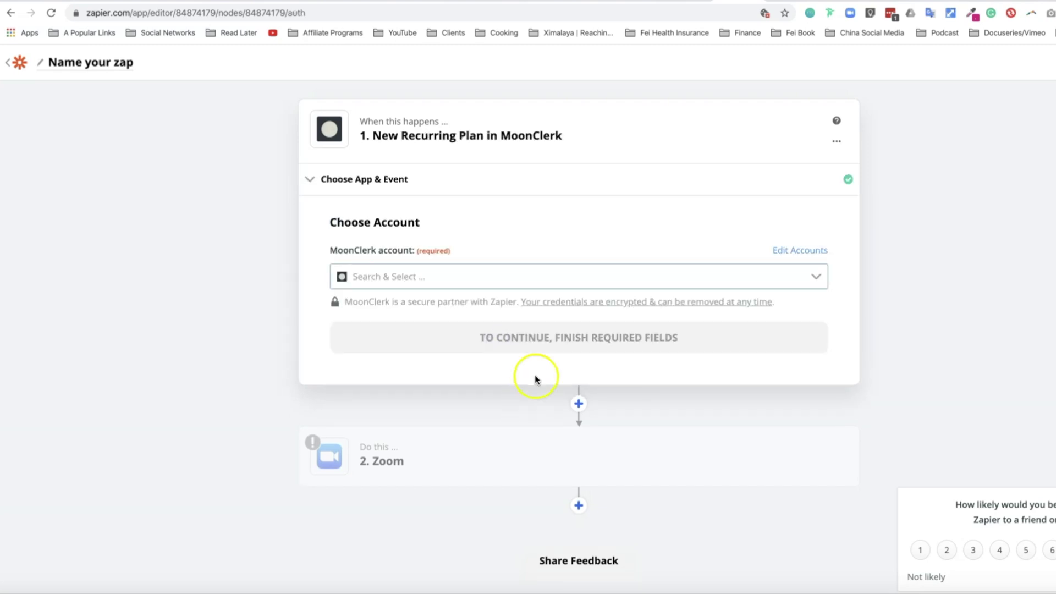
# - Link the existing MoonClerk account to the trigger
pyautogui.click(431, 278)
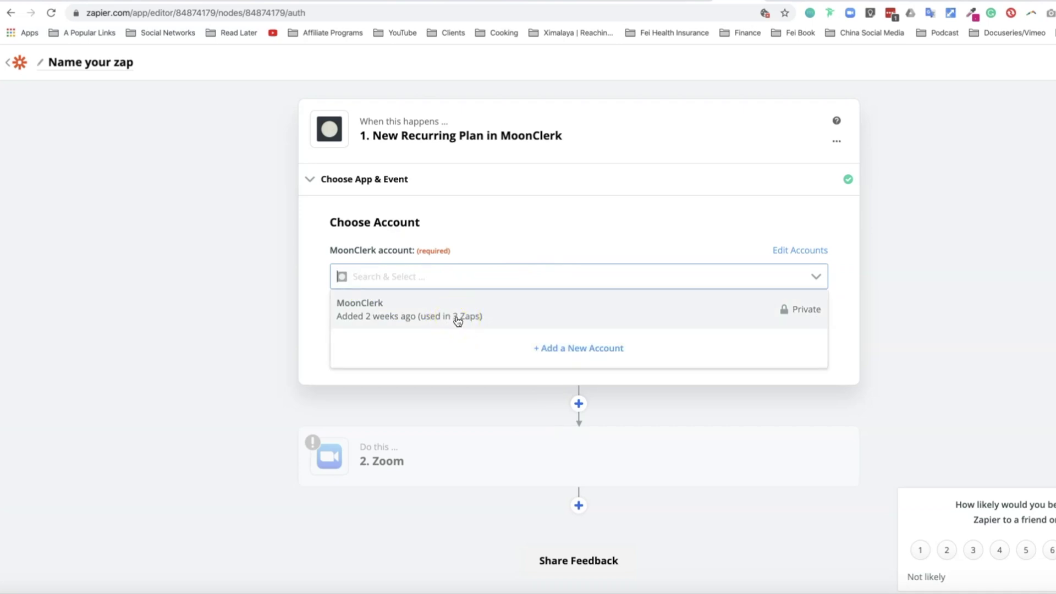
pyautogui.click(457, 319)
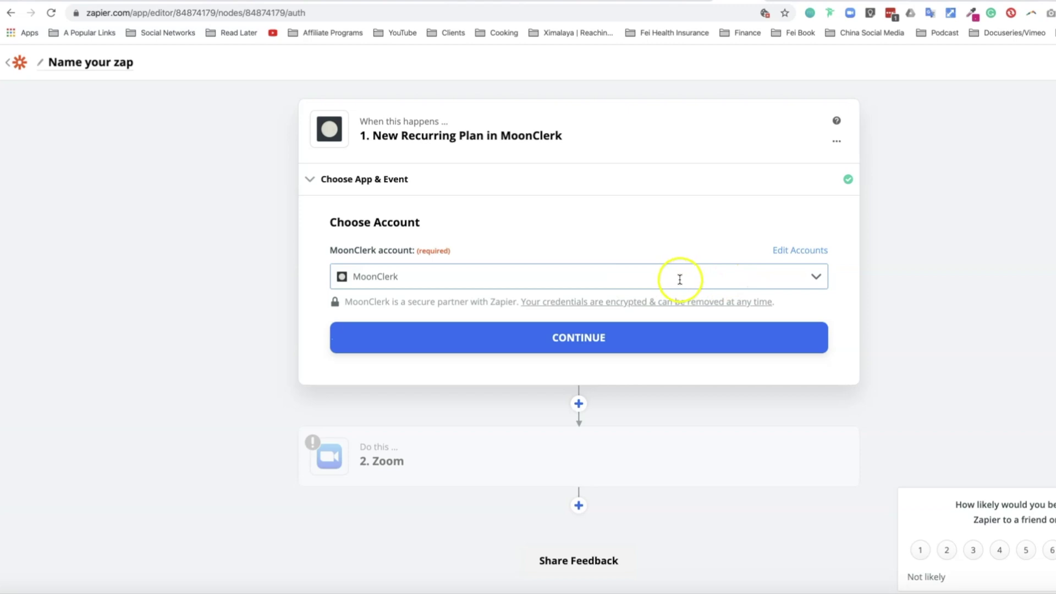
pyautogui.click(657, 330)
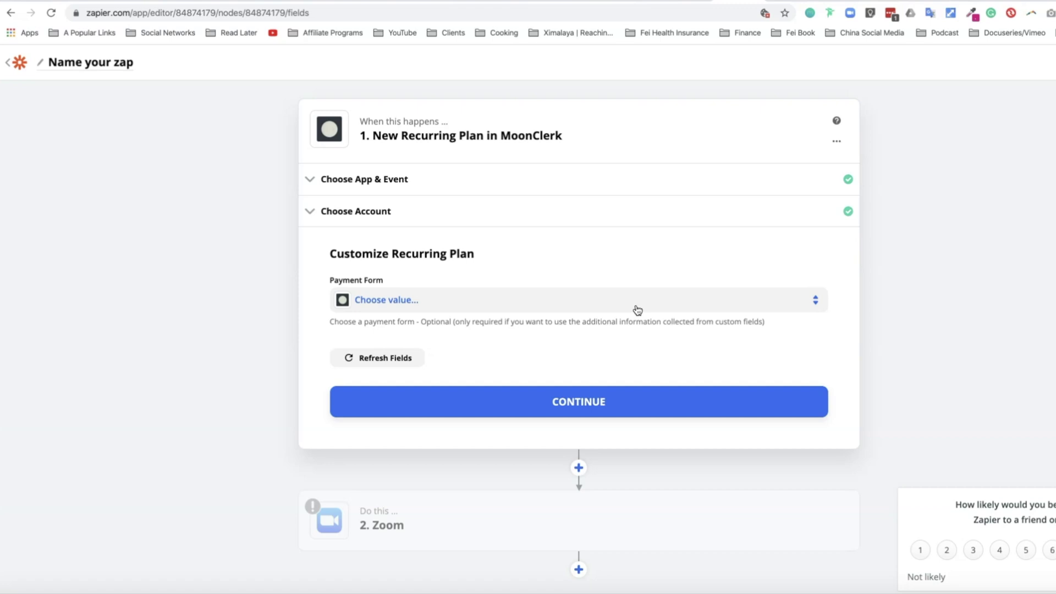
# - Limit the trigger to the Monthly Access payment form
pyautogui.click(637, 308)
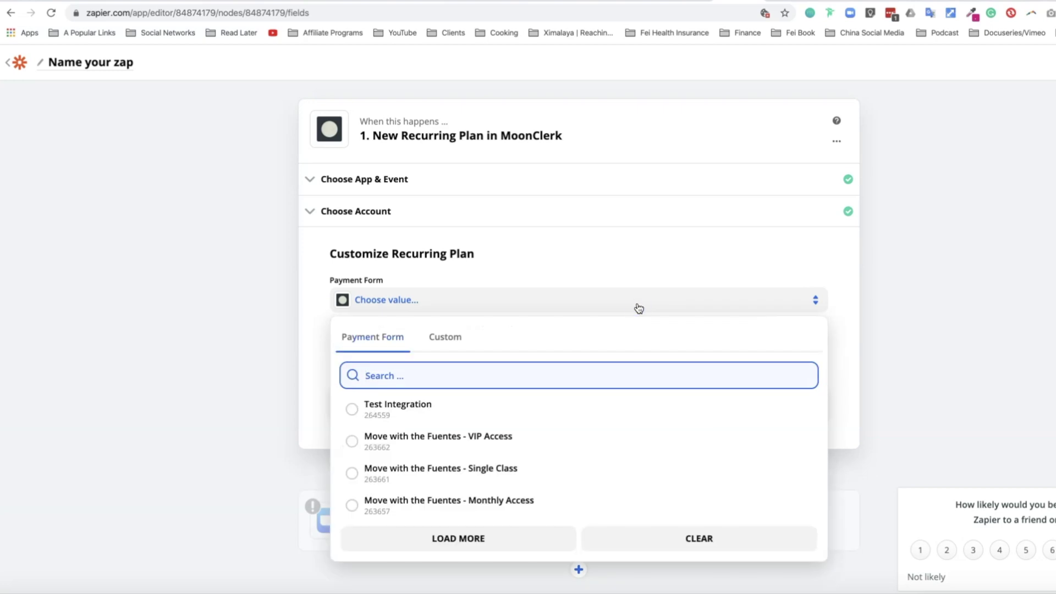
pyautogui.click(616, 363)
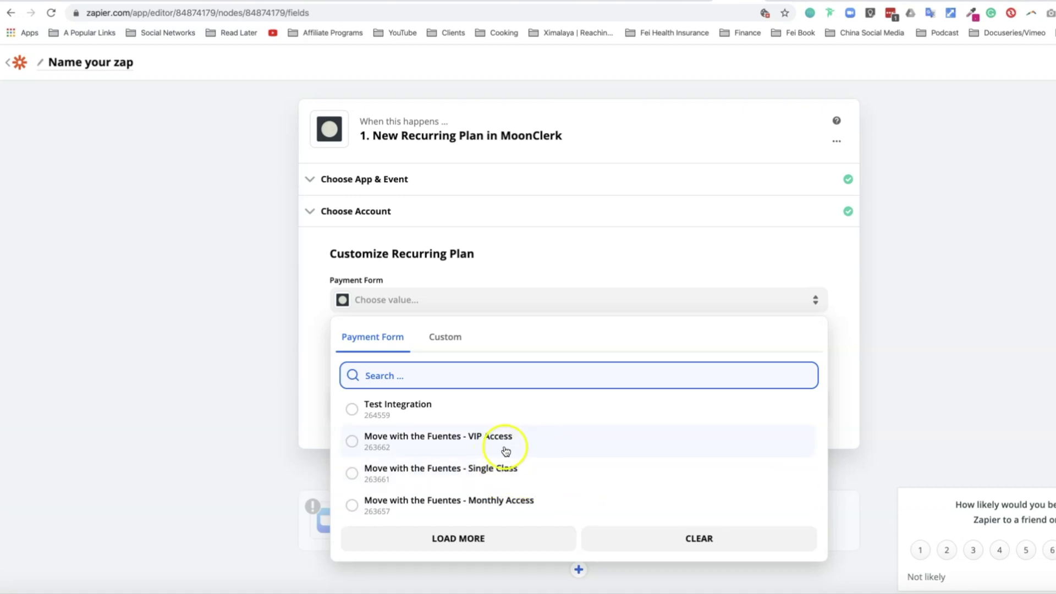
pyautogui.click(553, 504)
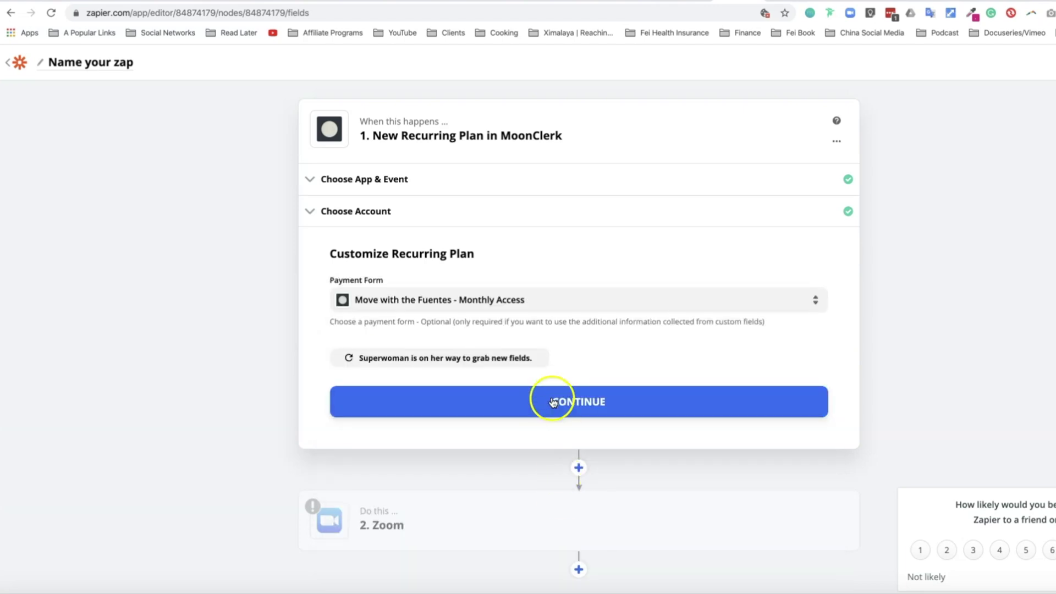
pyautogui.click(627, 405)
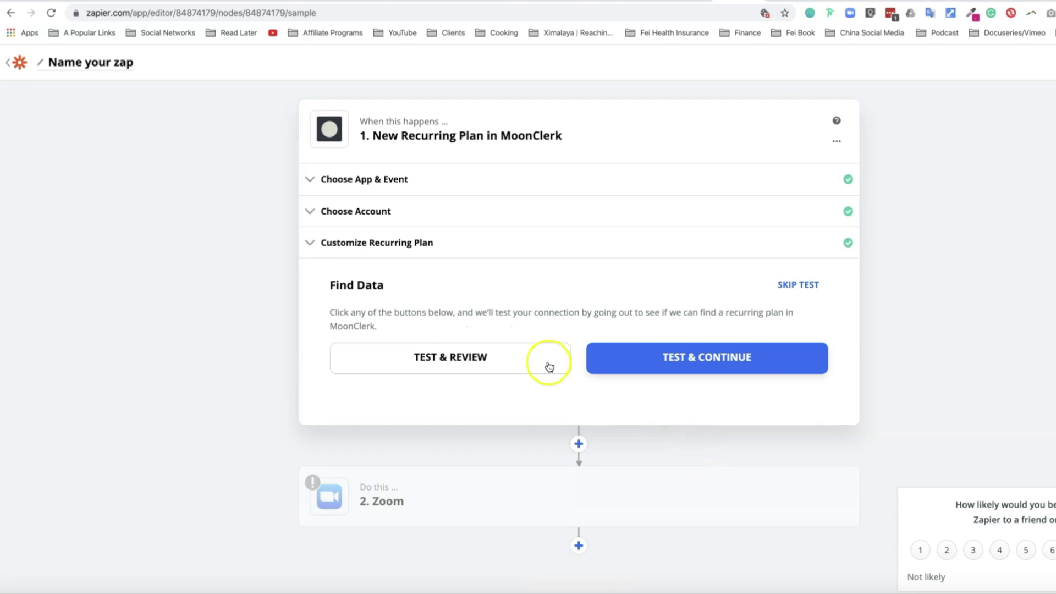
# - Test the trigger for a sample recurring plan and finish the trigger step
pyautogui.click(453, 365)
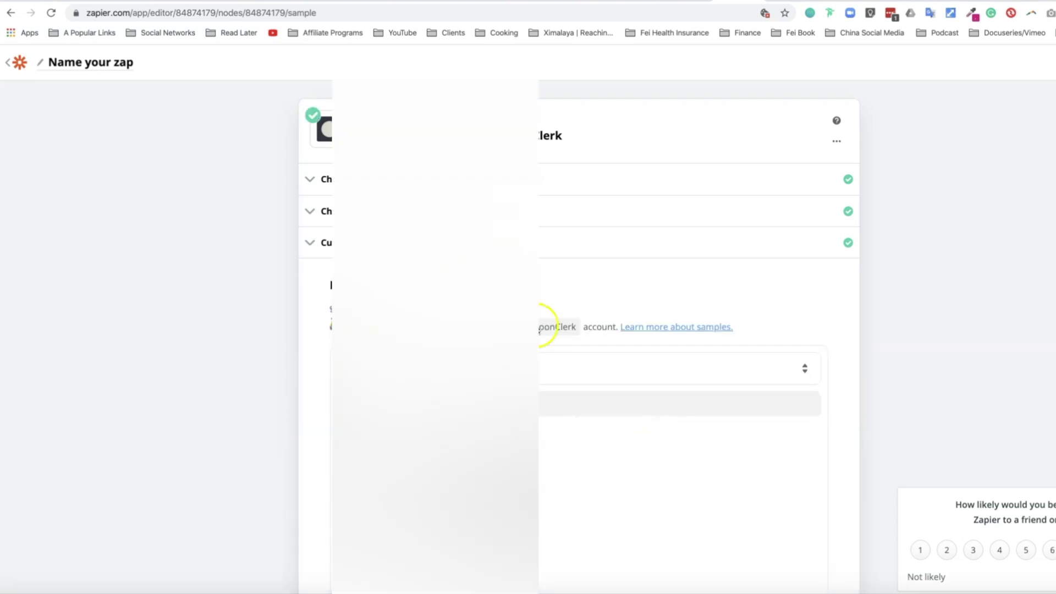
pyautogui.scroll(-10, 682, 429)
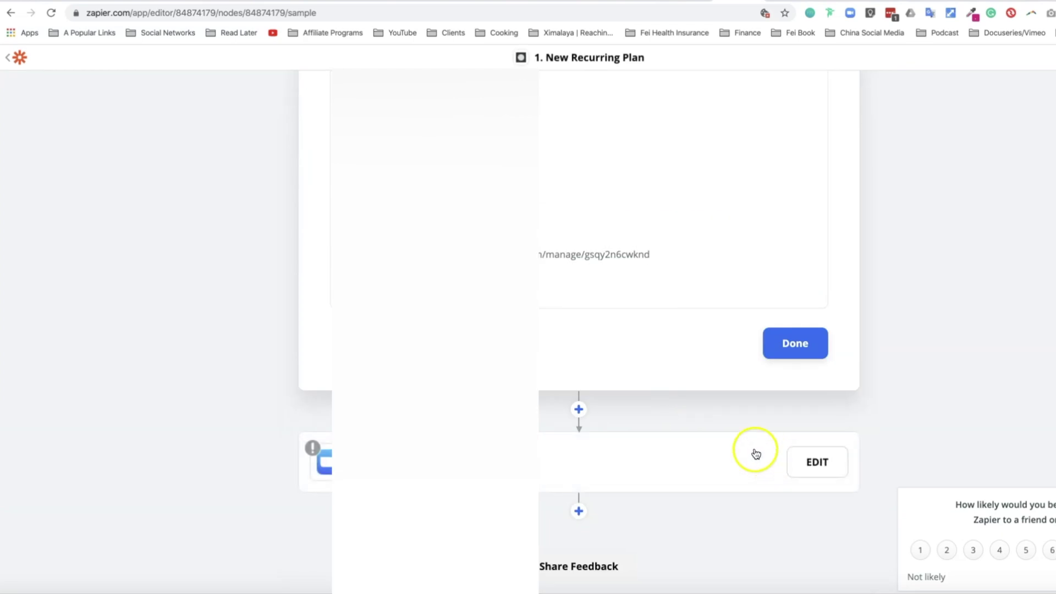
pyautogui.click(787, 342)
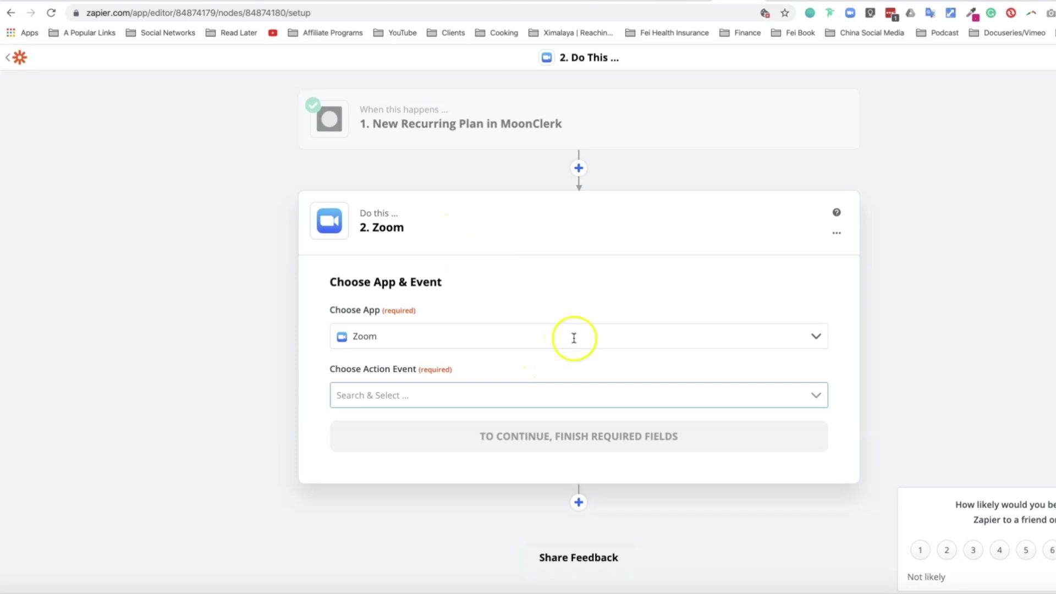
# - Keep Zoom and set its action to Create Registrant with the connected Zoom account
pyautogui.click(747, 334)
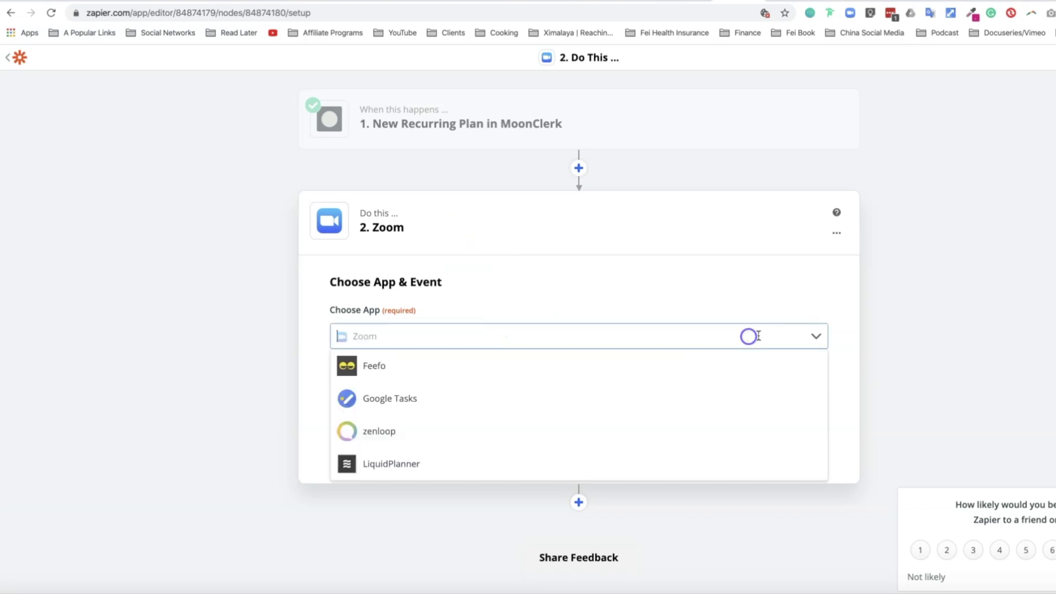
pyautogui.click(746, 335)
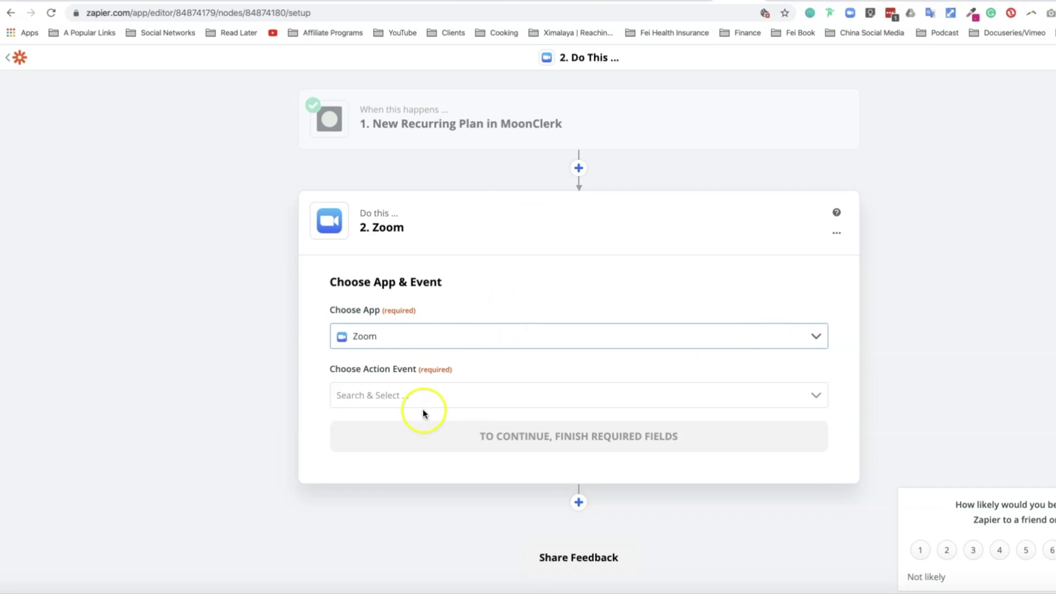
pyautogui.click(411, 397)
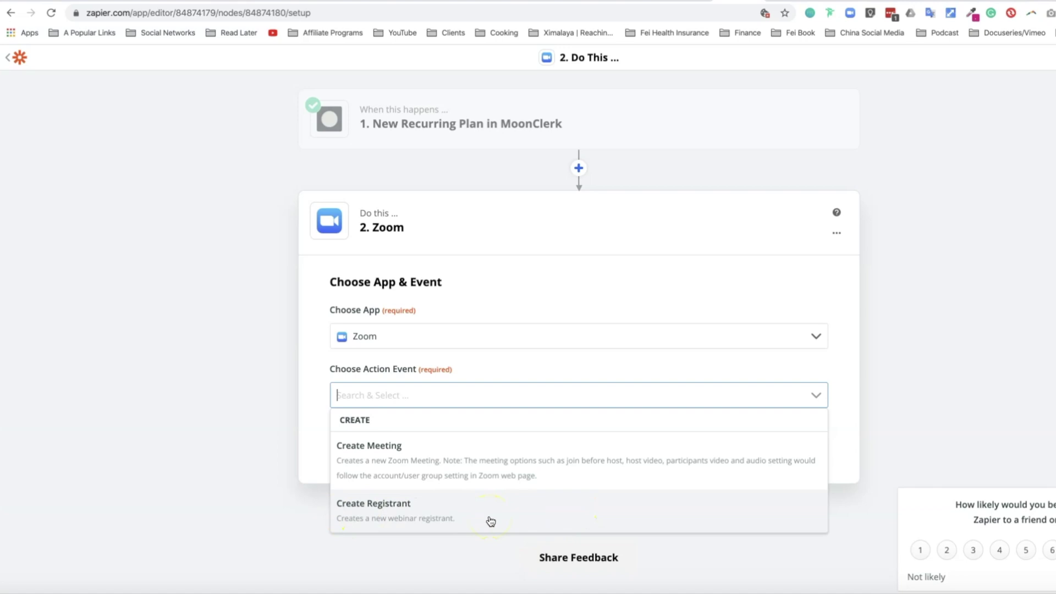
pyautogui.click(492, 520)
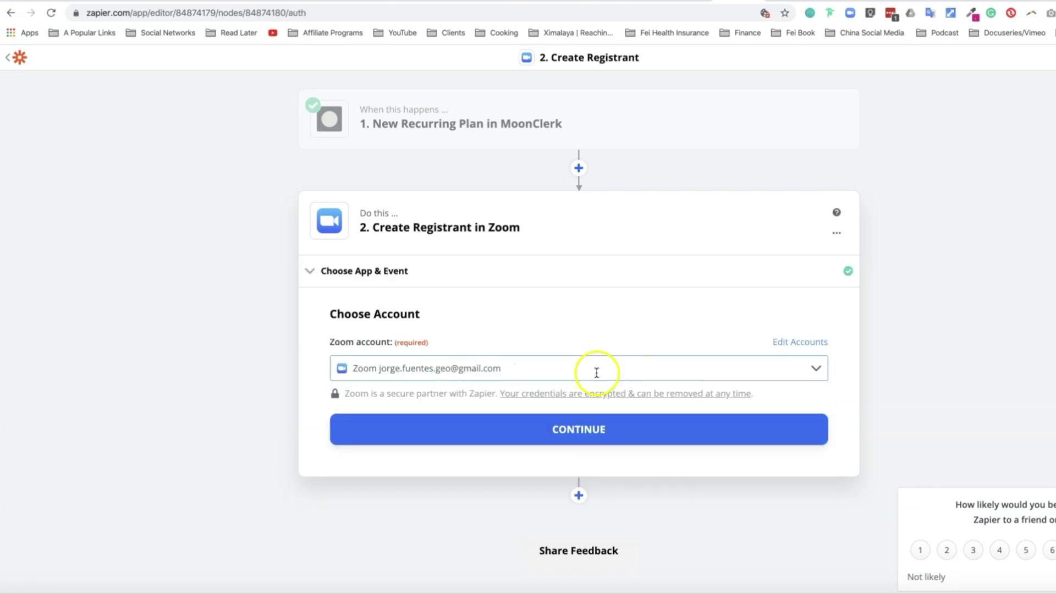
pyautogui.click(549, 432)
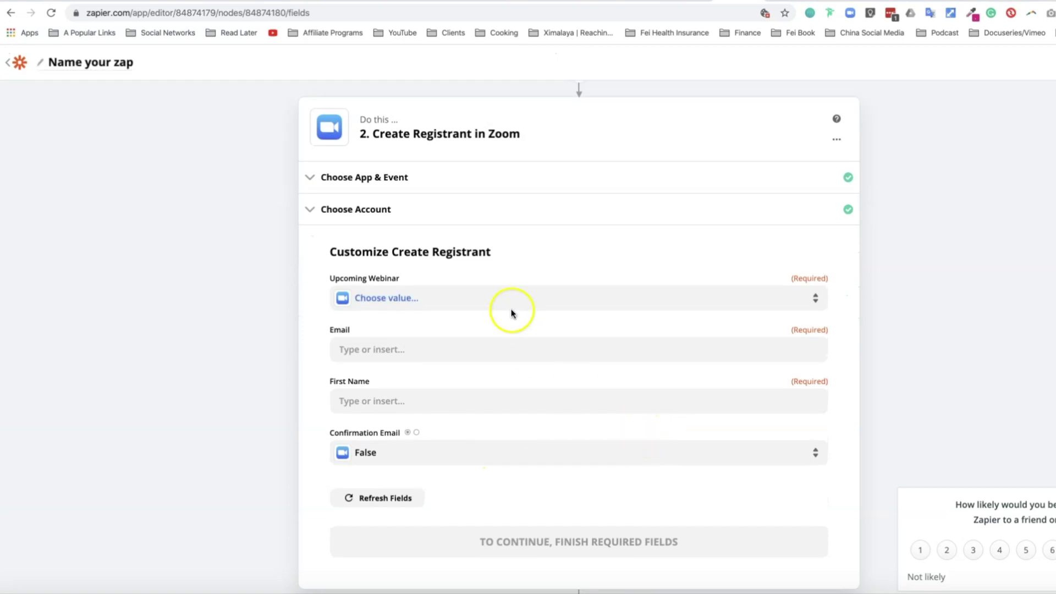
# - Choose the LiveStream Party weekdays-only webinar and begin mapping the registrant's Email field
pyautogui.click(499, 299)
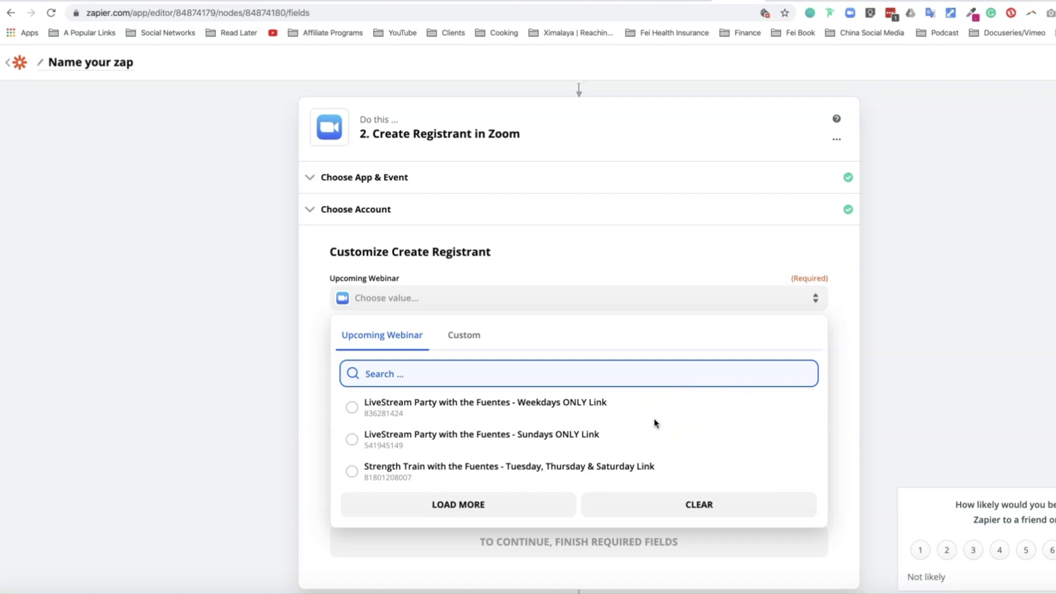
pyautogui.click(573, 412)
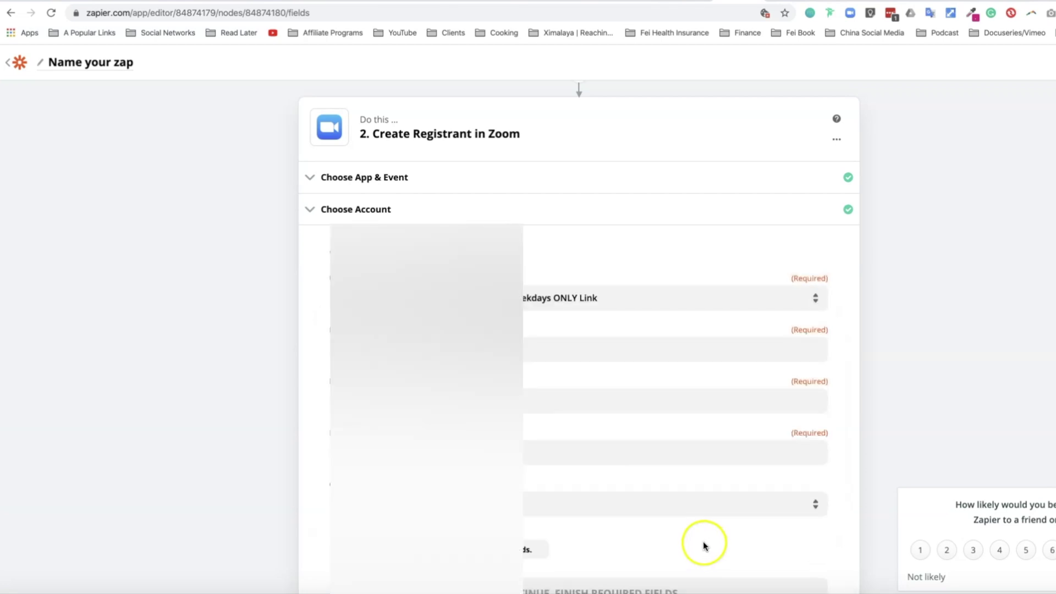
pyautogui.click(710, 350)
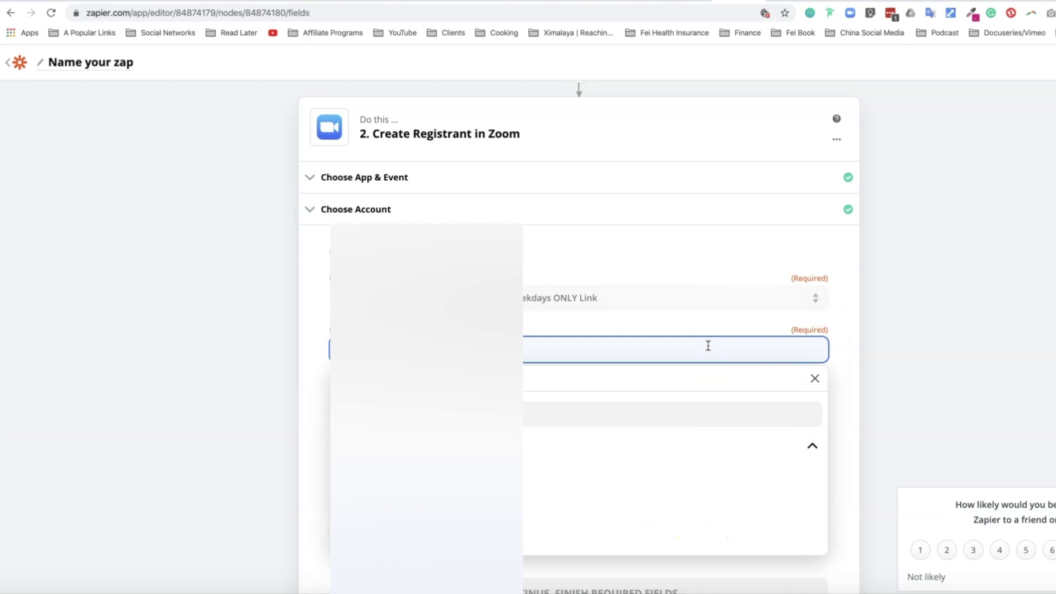
pyautogui.click(708, 345)
pyautogui.click(887, 382)
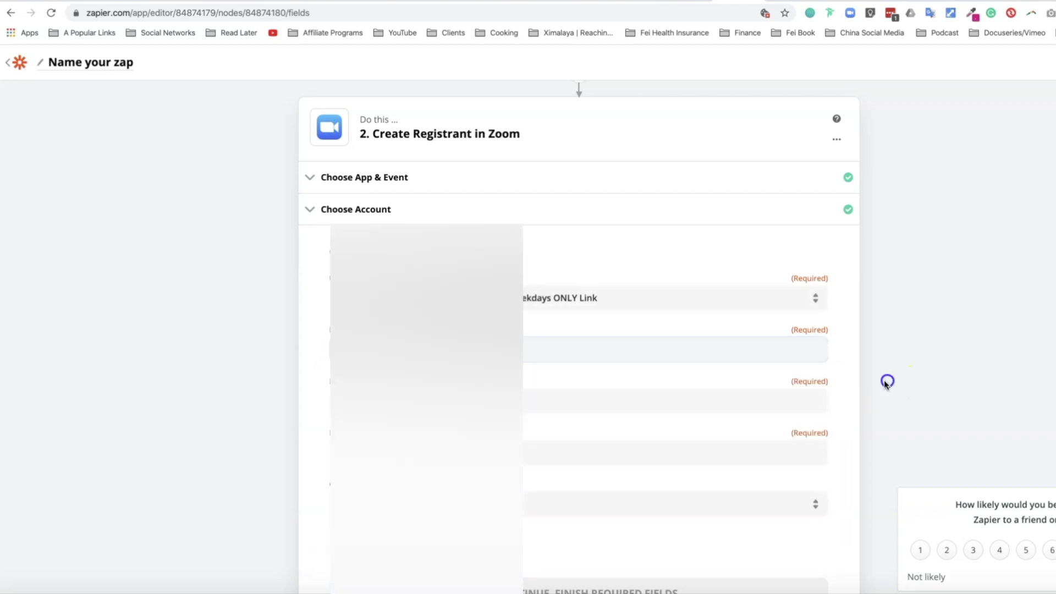
# - Review the mapping options for the remaining required and optional registrant fields
pyautogui.click(426, 401)
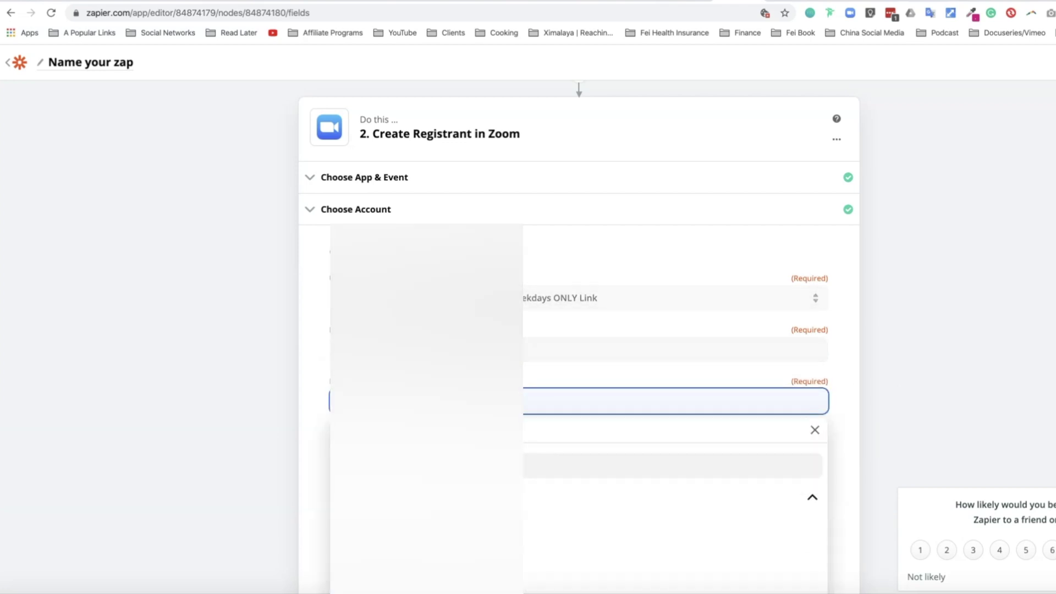
pyautogui.click(1009, 422)
pyautogui.click(595, 460)
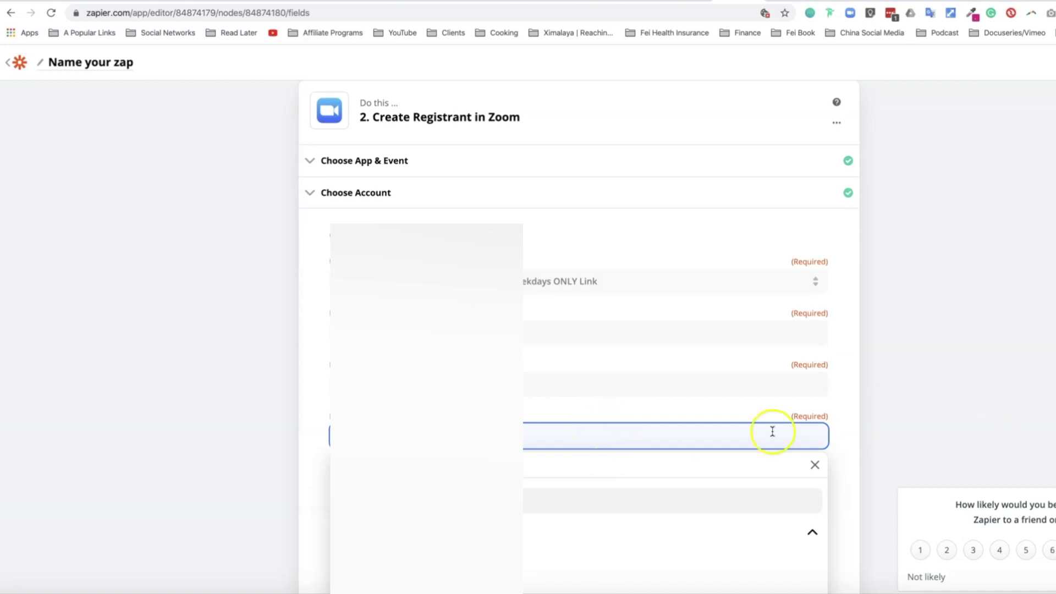
pyautogui.click(938, 424)
pyautogui.scroll(-2, 522, 460)
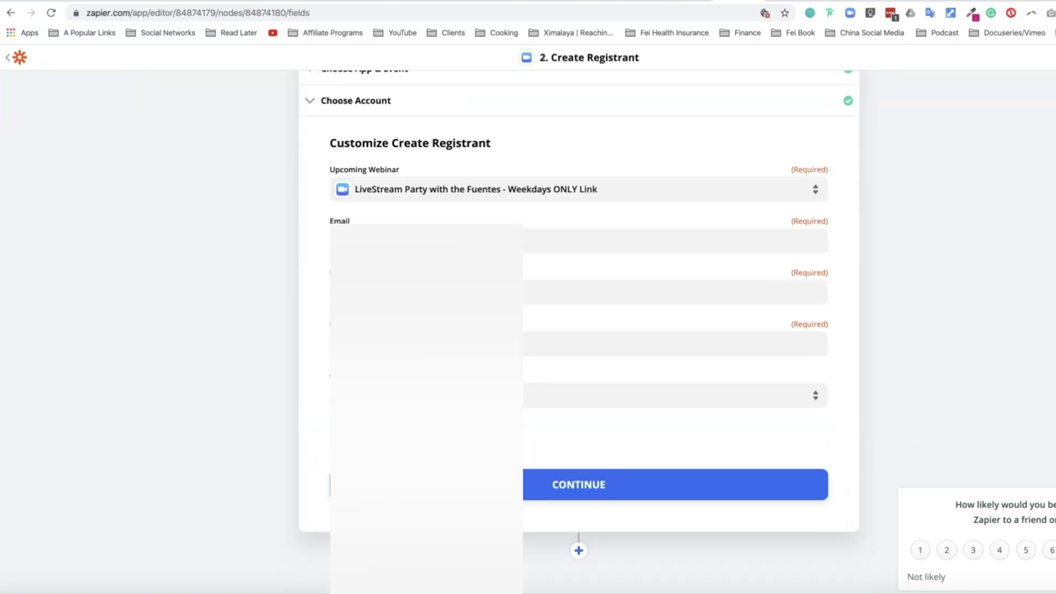
pyautogui.click(539, 395)
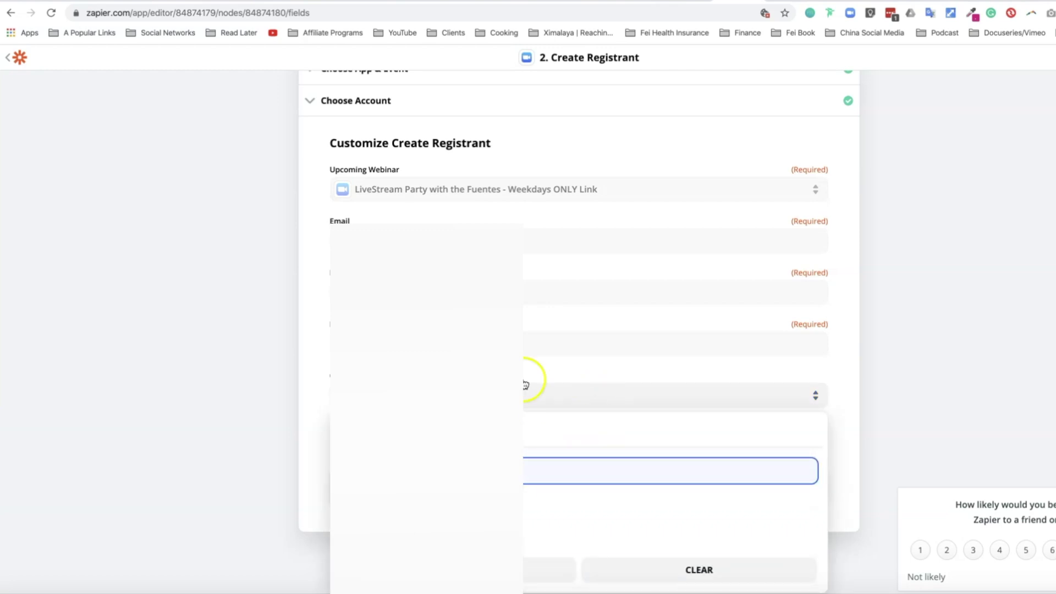
pyautogui.click(860, 388)
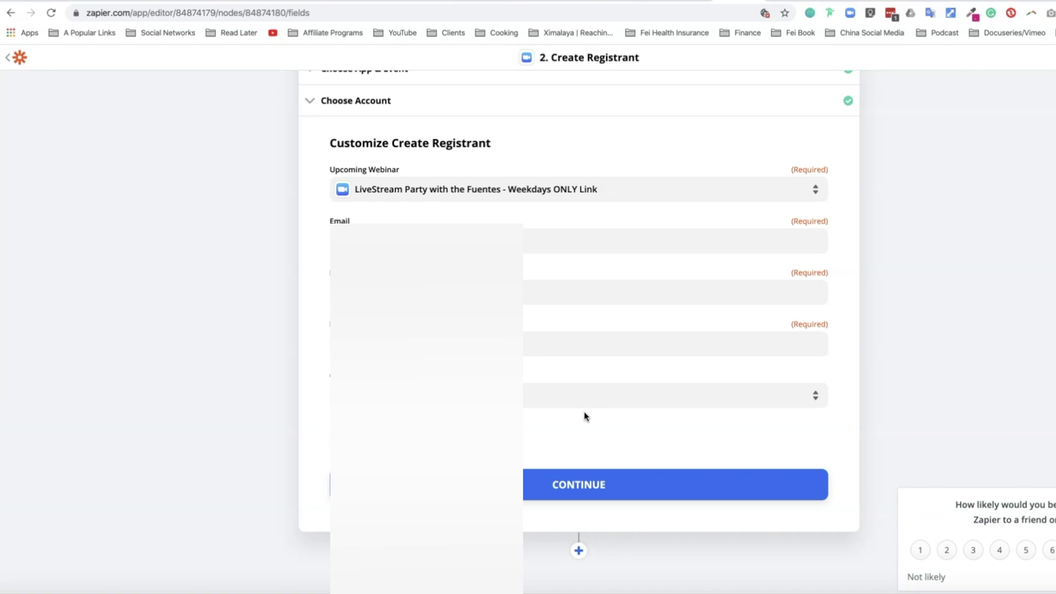
pyautogui.click(584, 395)
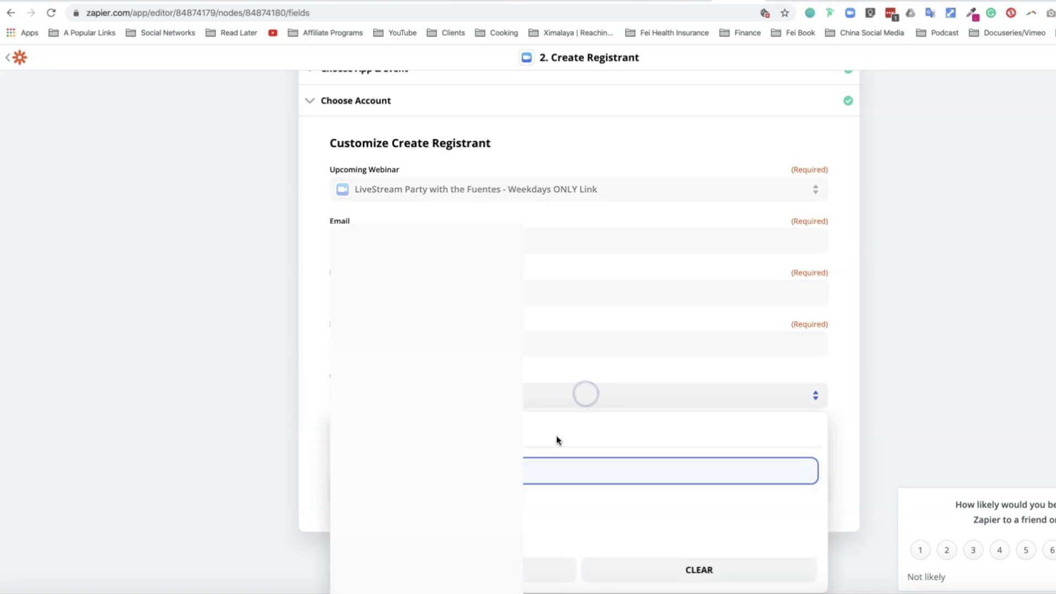
pyautogui.click(631, 500)
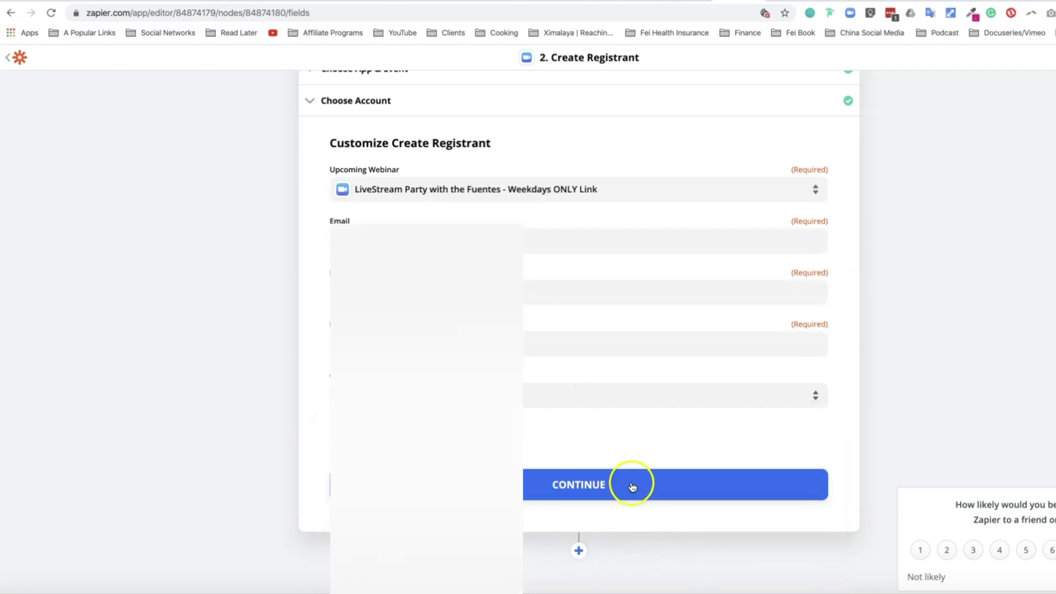
# - Send a test registrant to Zoom and finish editing after the successful test
pyautogui.click(540, 485)
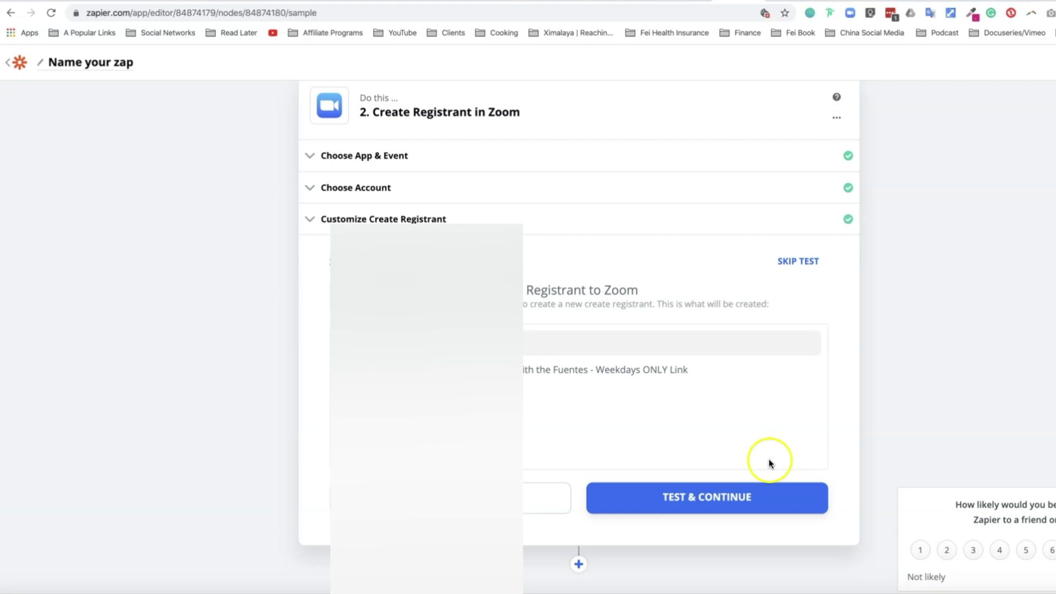
pyautogui.click(484, 503)
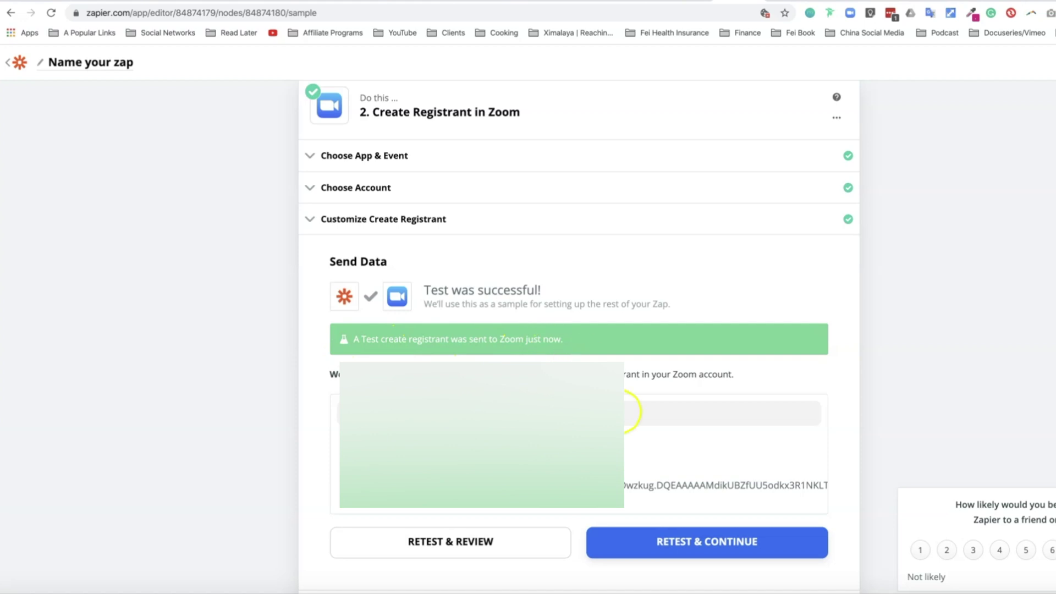
pyautogui.scroll(-3, 687, 523)
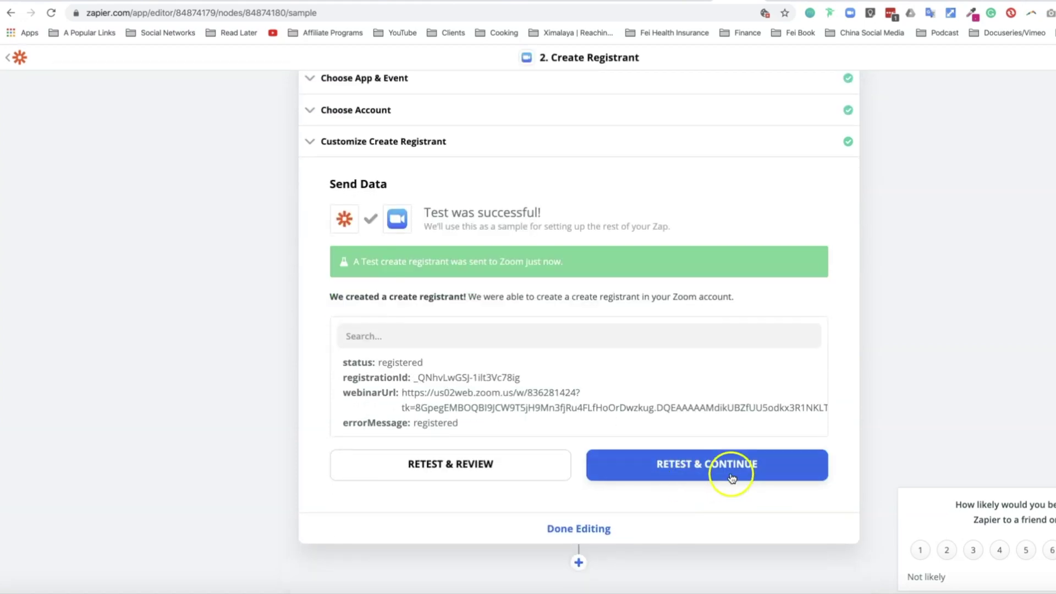
pyautogui.click(590, 531)
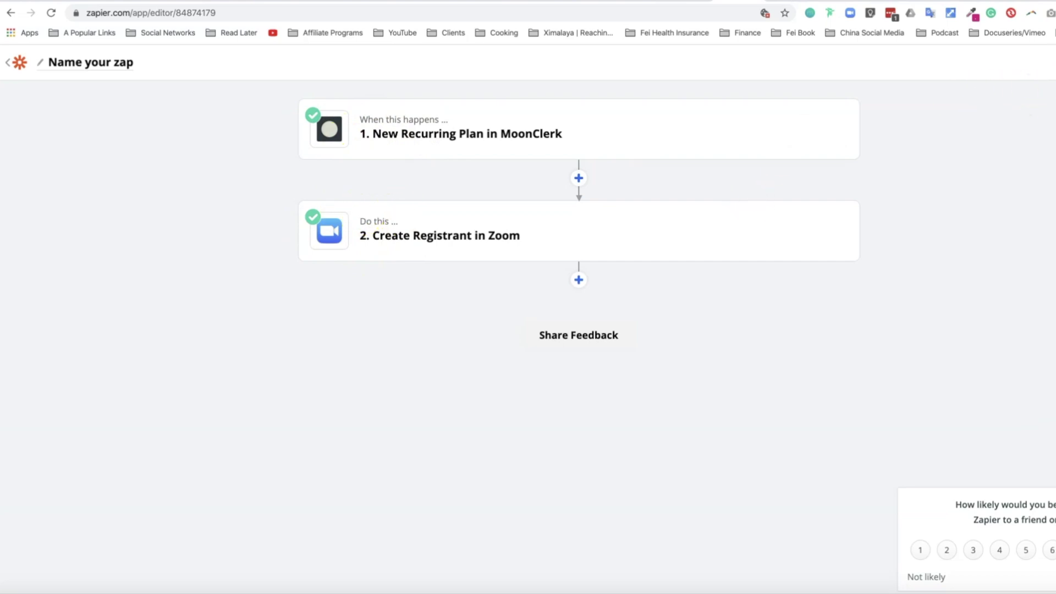
# - Rename the Zap to 'Test zap to connect MoonClerk revurring payments to Zoom webinars'
pyautogui.click(48, 63)
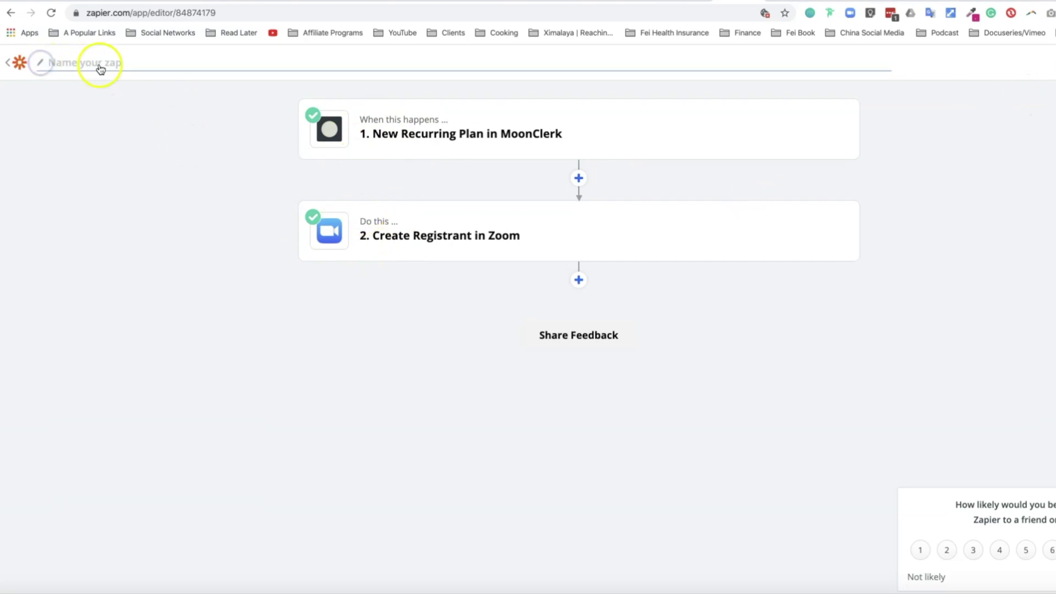
pyautogui.write('Test z')
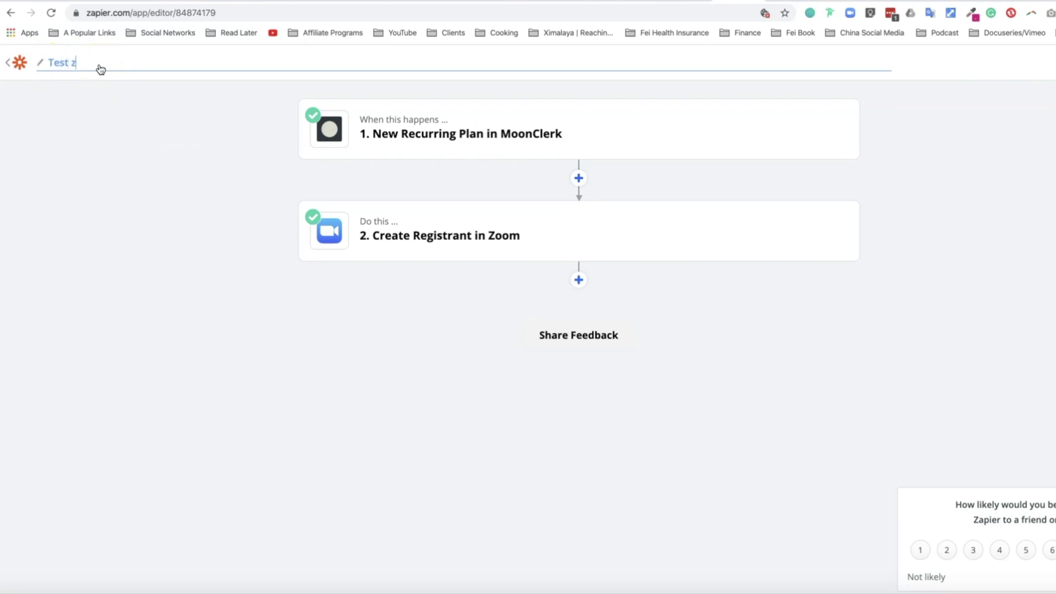
pyautogui.write('ap to connect MoonClerk rev')
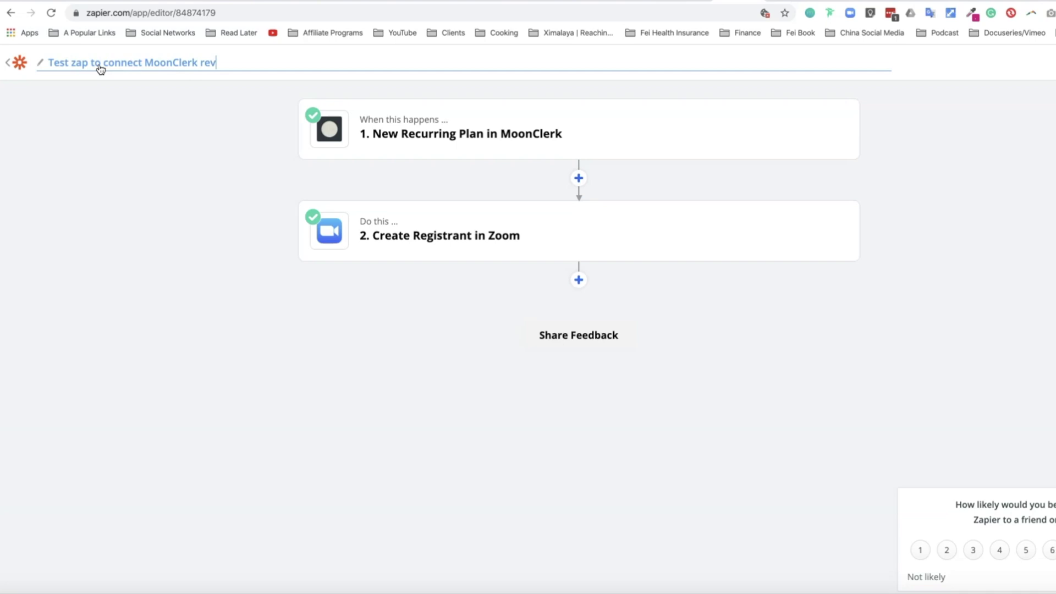
pyautogui.press('BackSpace')
pyautogui.write('curring payment')
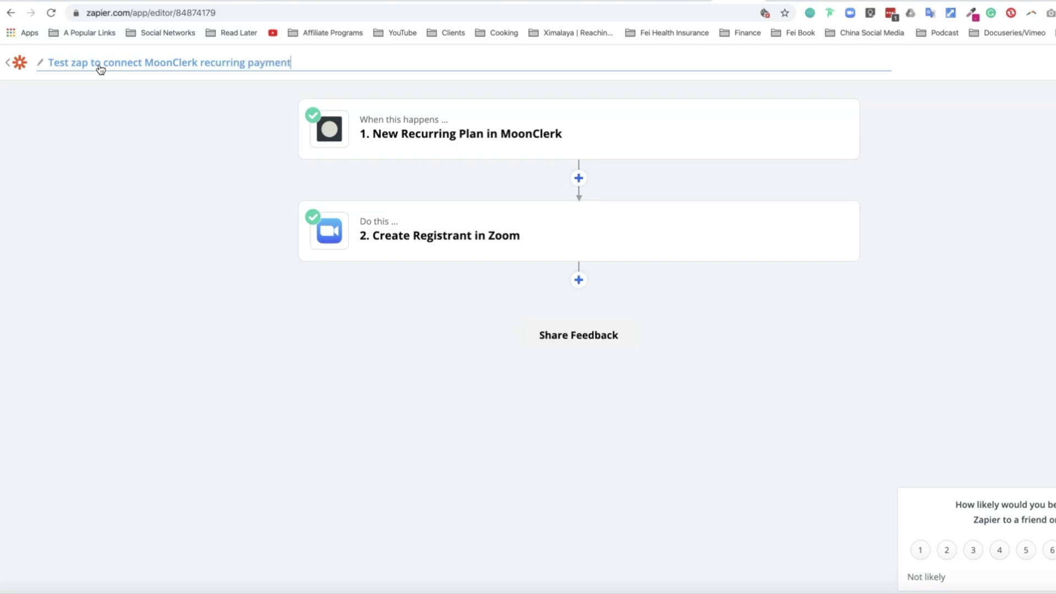
pyautogui.write('s to Zoom webinars')
pyautogui.press('Return')
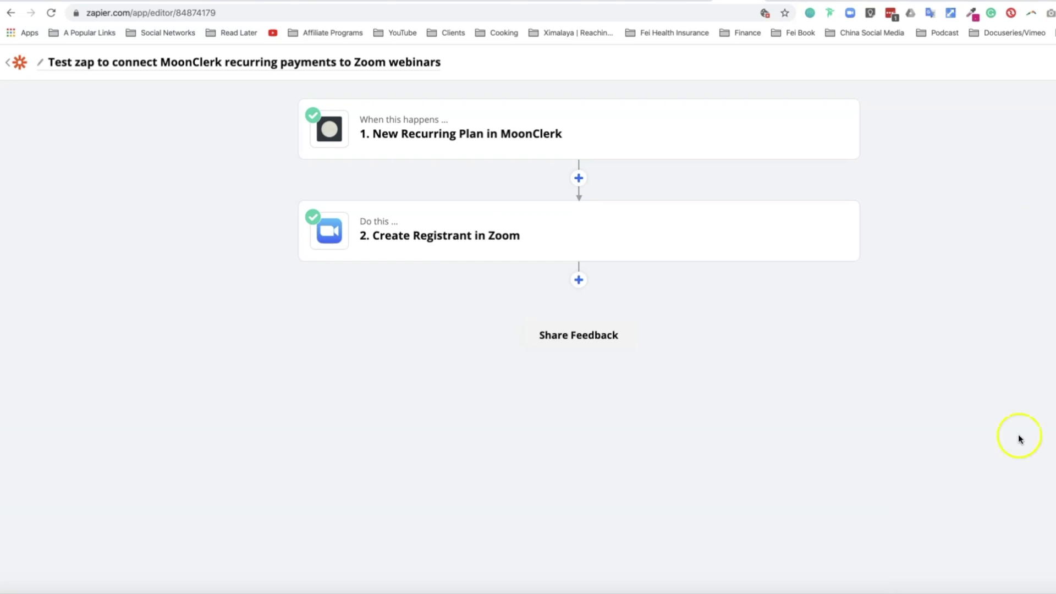
# - Return to the Zaps list, then go to zapier.com to see Free Plan usage
pyautogui.click(7, 62)
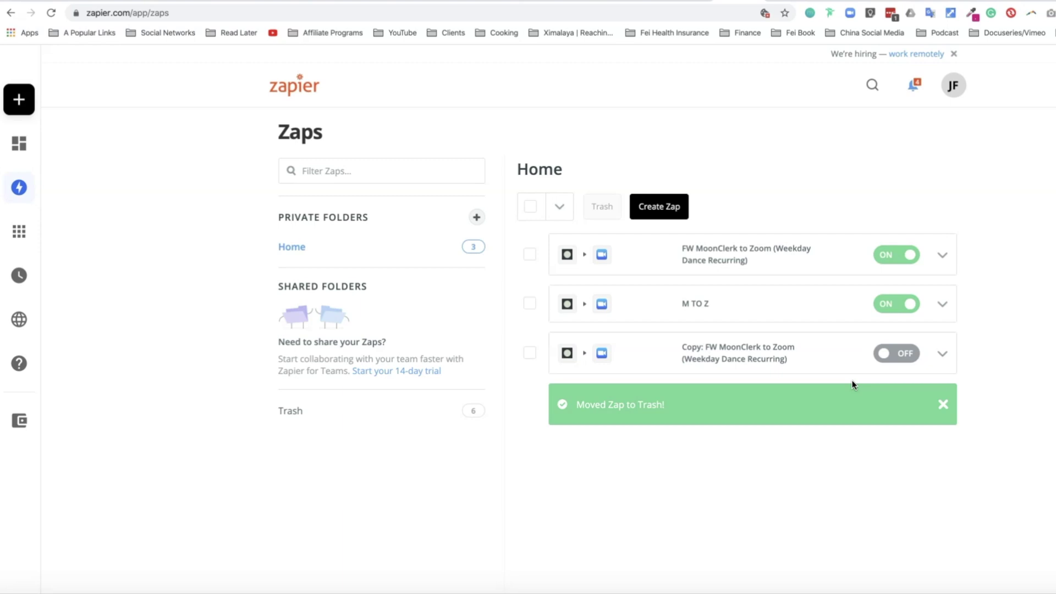
pyautogui.click(220, 13)
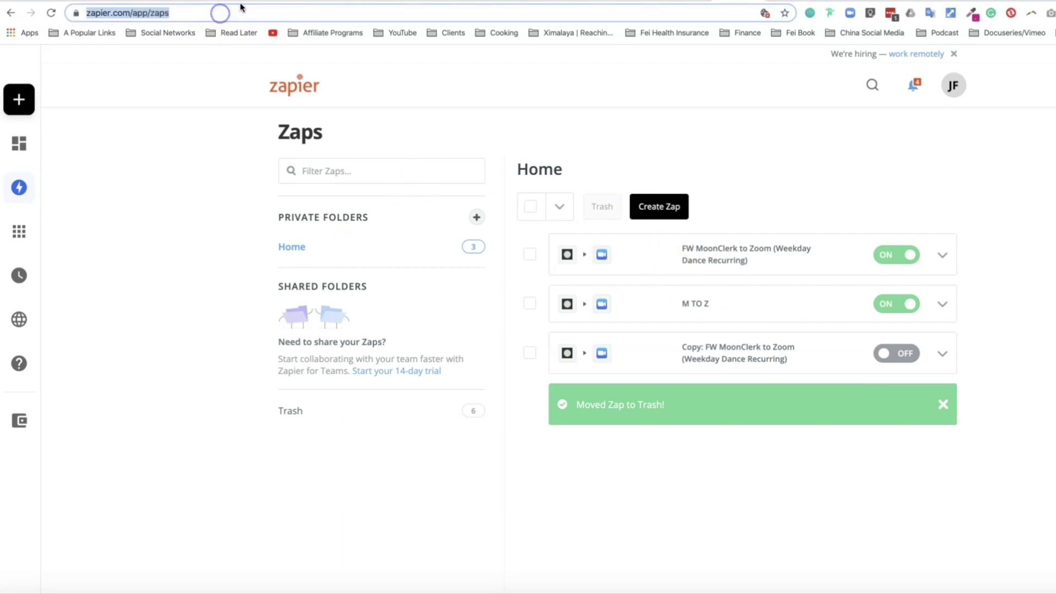
pyautogui.write('zapier.com')
pyautogui.press('Return')
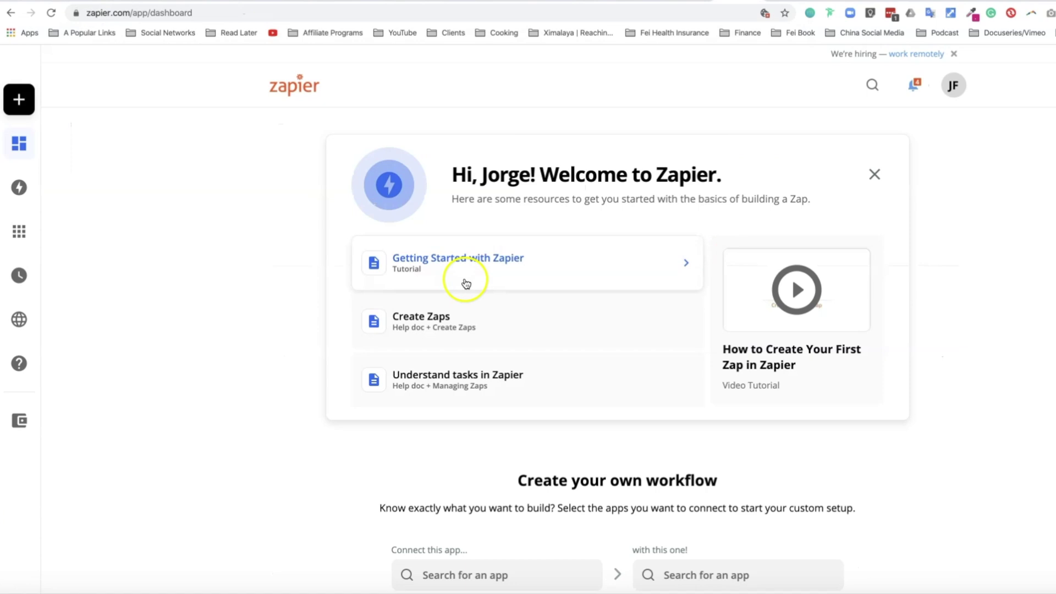
pyautogui.moveTo(73, 420)
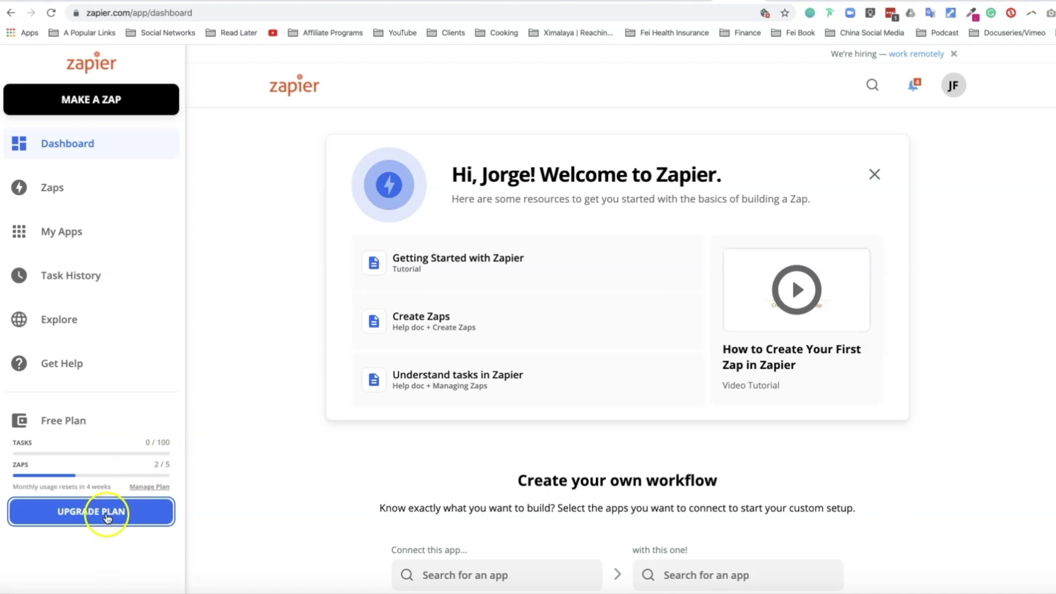
# - Compare the Free, Starter, Professional, Team and Company plans, including Starter's task tiers
pyautogui.click(128, 515)
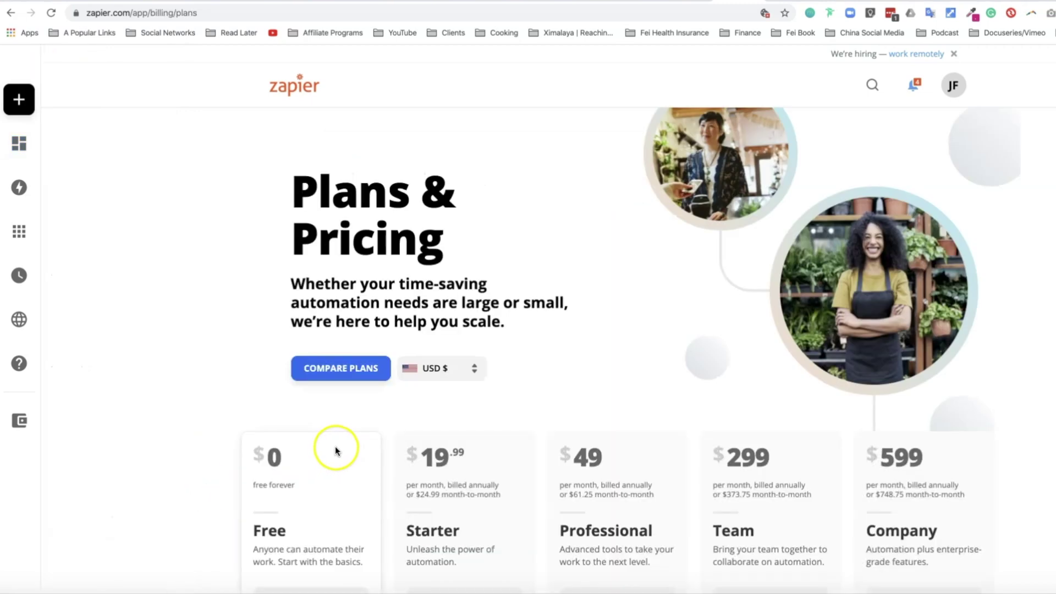
pyautogui.scroll(-2, 1013, 401)
pyautogui.scroll(-6, 674, 358)
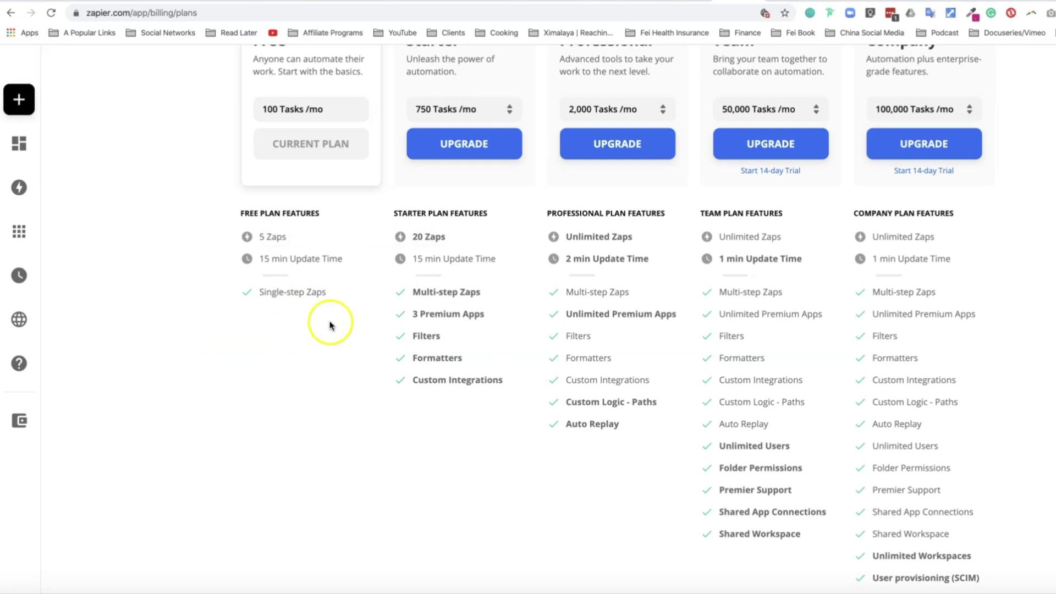
pyautogui.scroll(3, 504, 197)
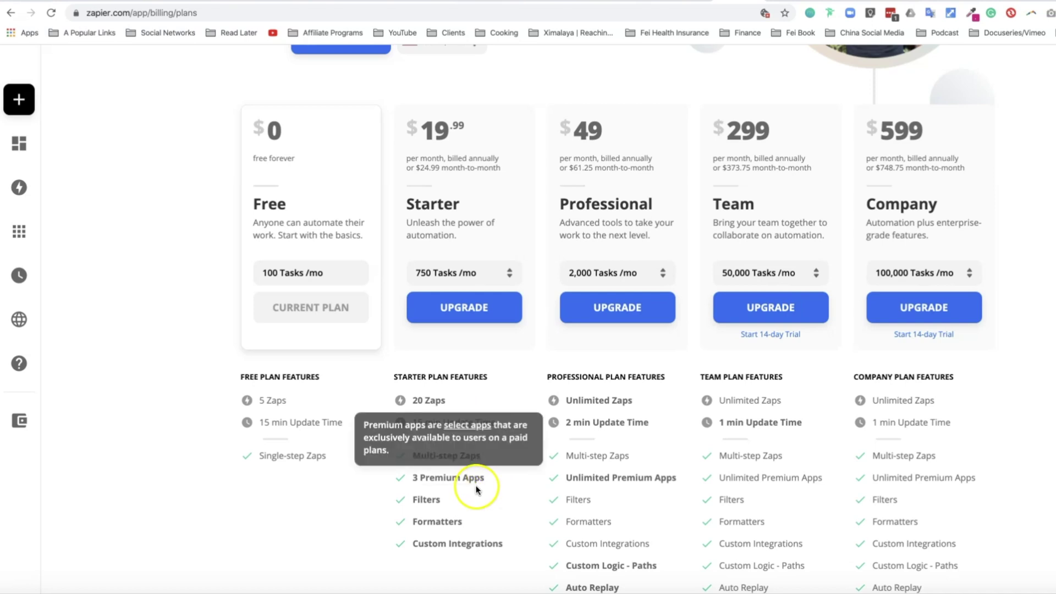
pyautogui.scroll(1, 332, 508)
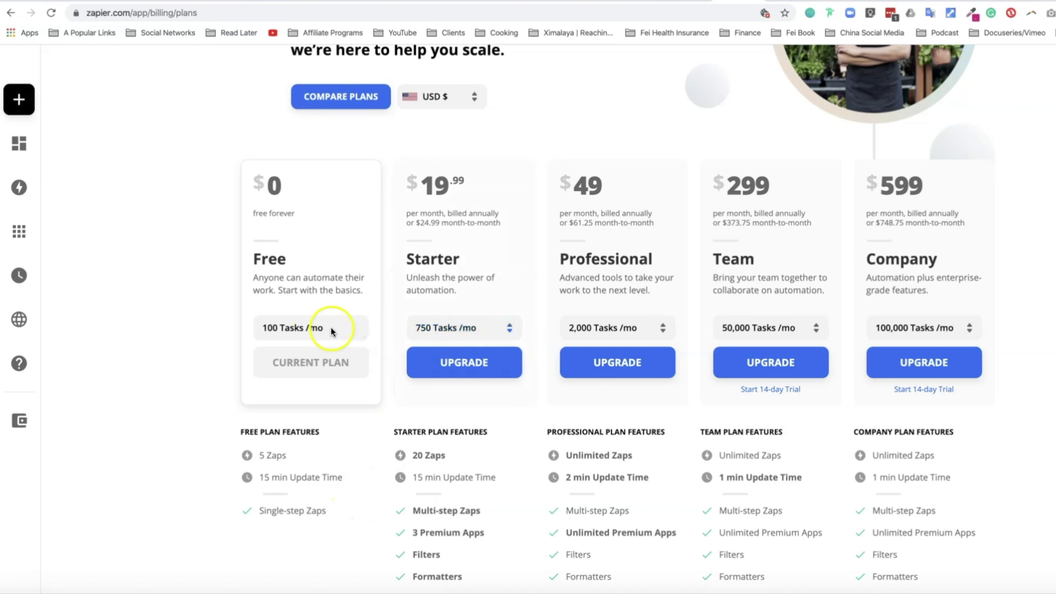
pyautogui.click(483, 328)
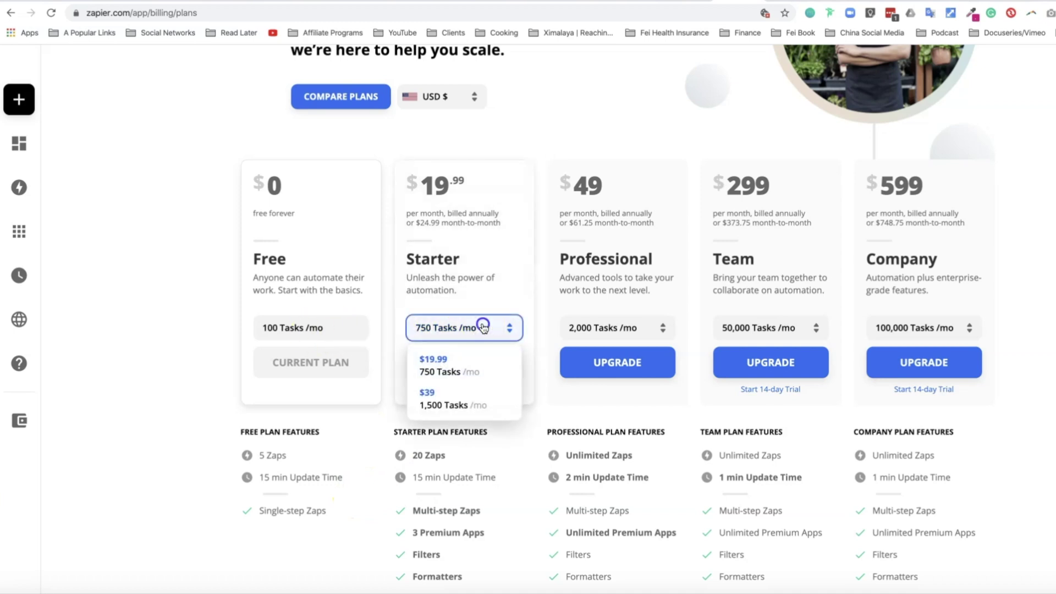
pyautogui.click(538, 281)
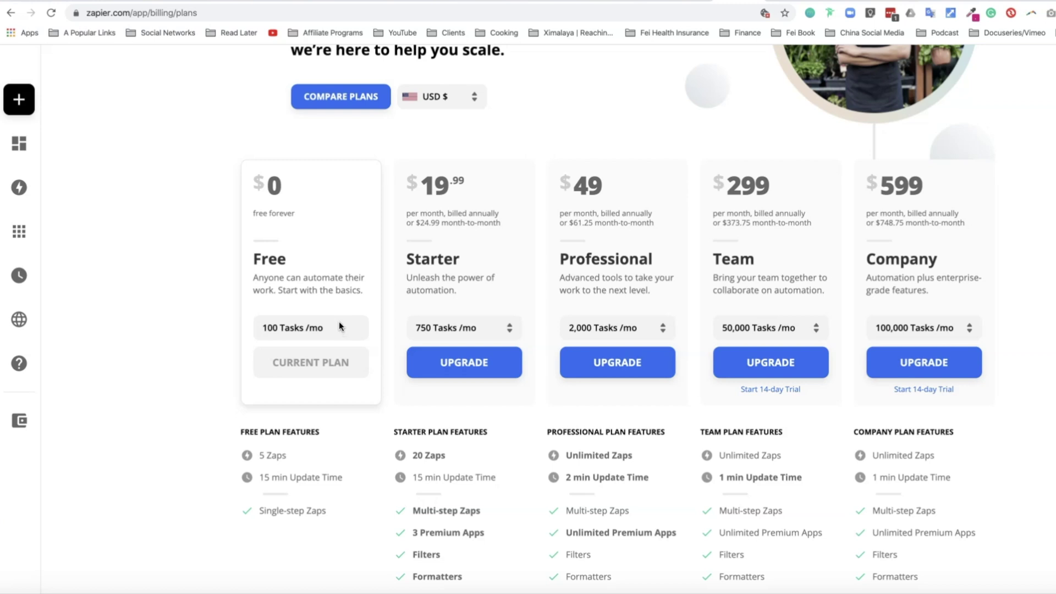
pyautogui.click(275, 329)
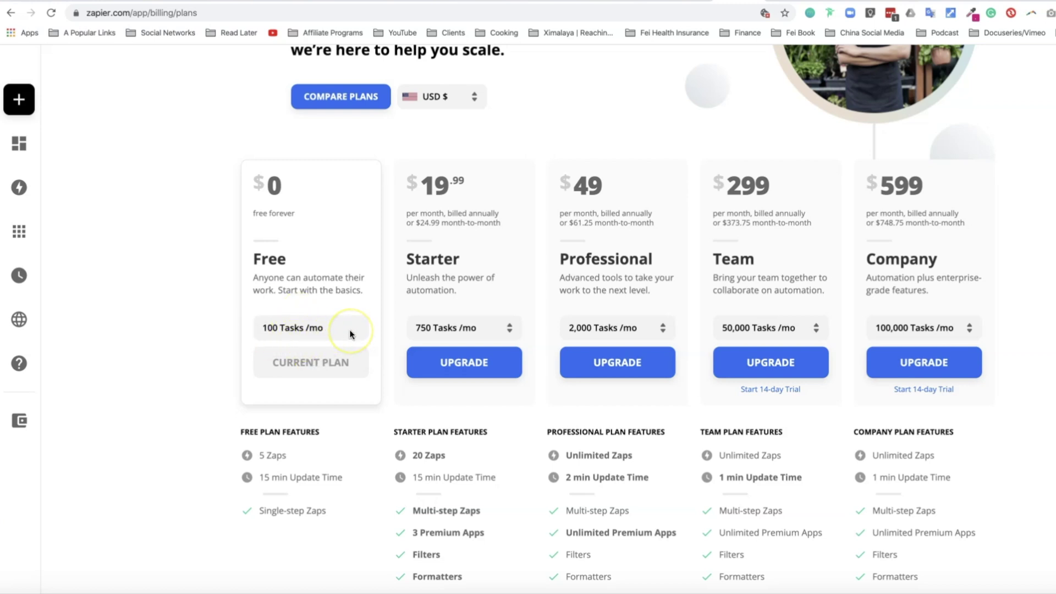